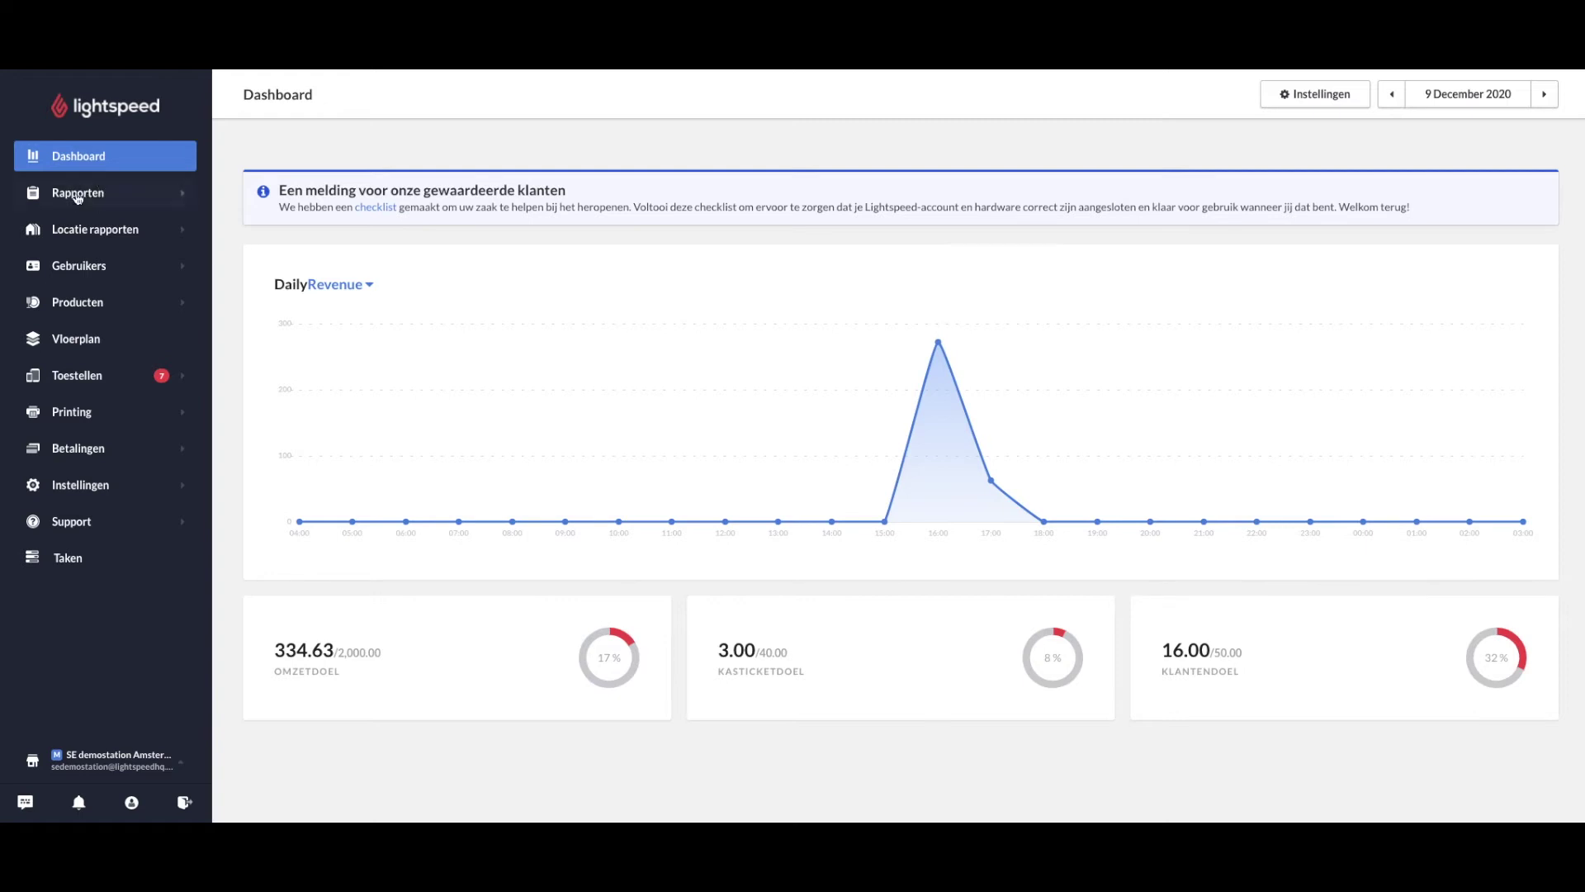
Open the Werkrapporten and set their reporting period to 01/11/2020 through 31/12/2020
click(86, 195)
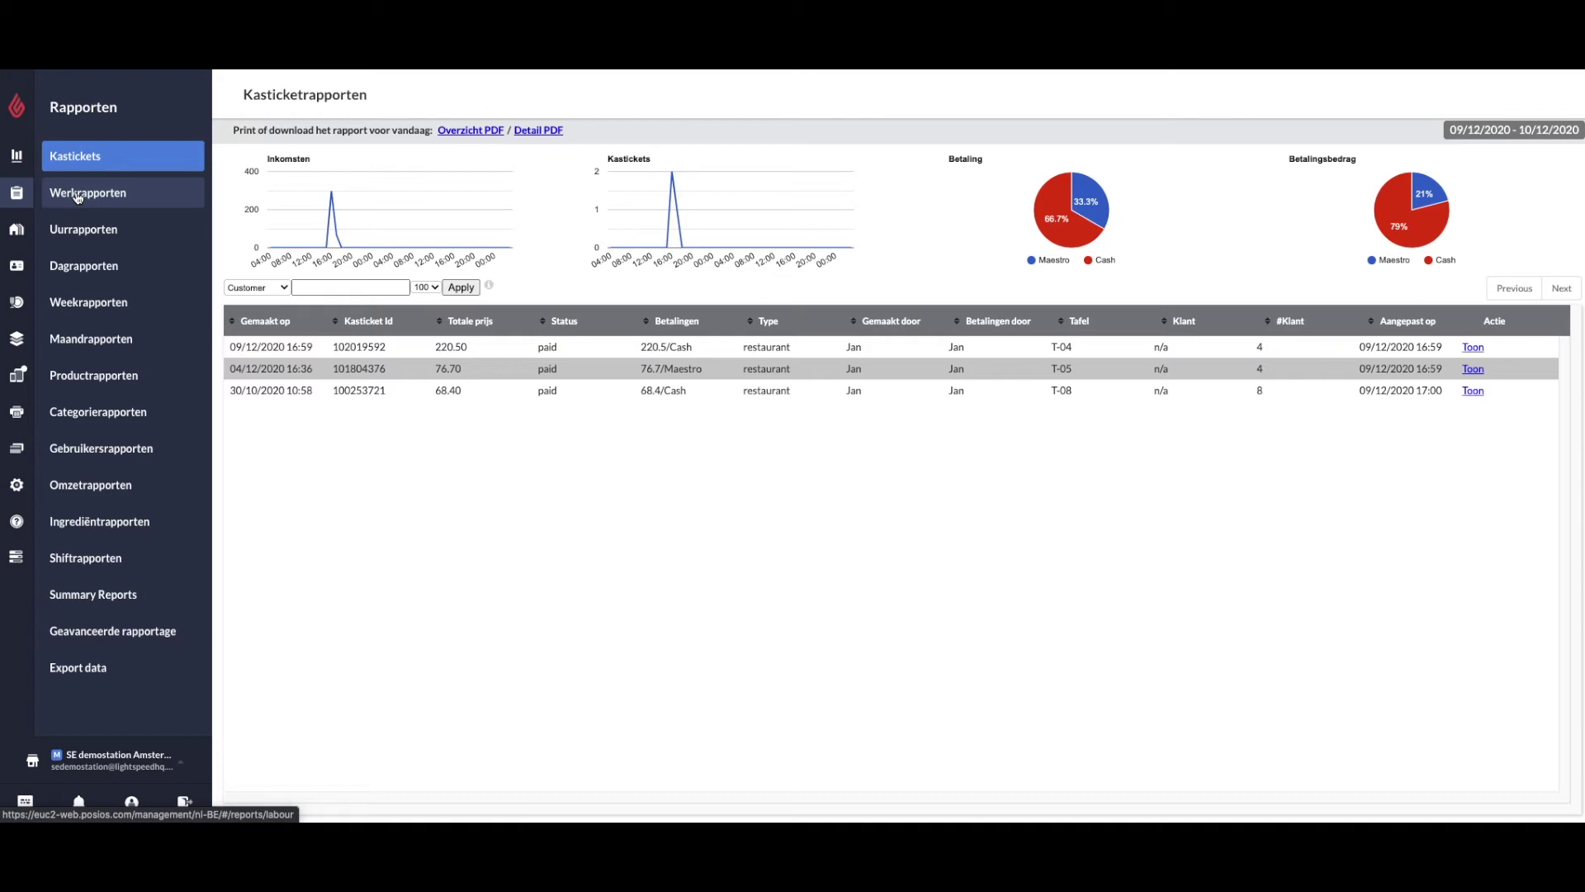
click(77, 195)
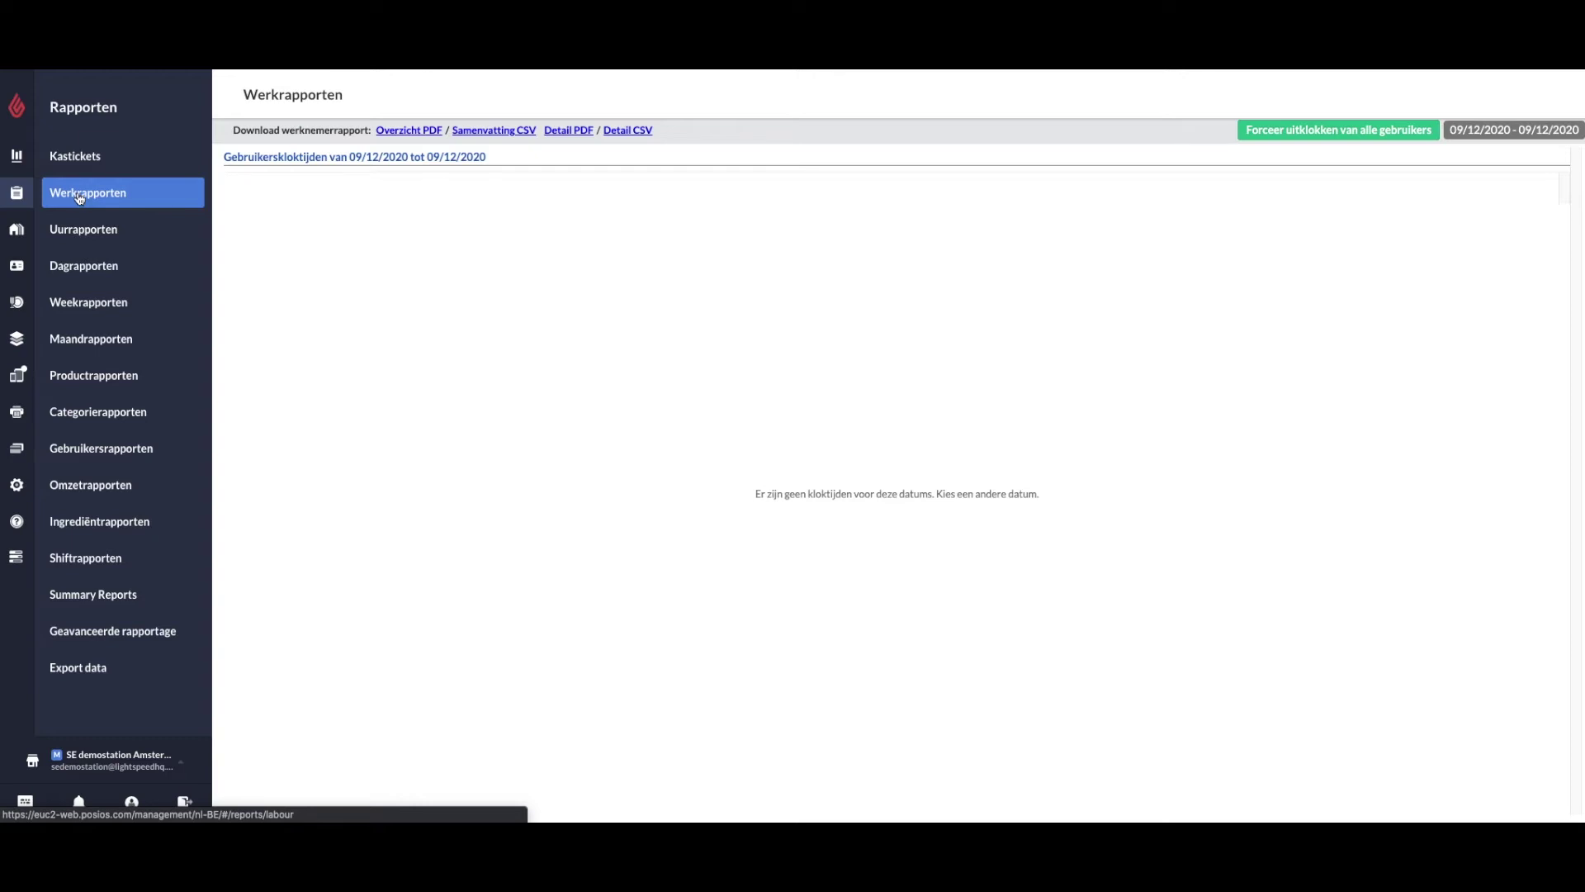
click(1486, 132)
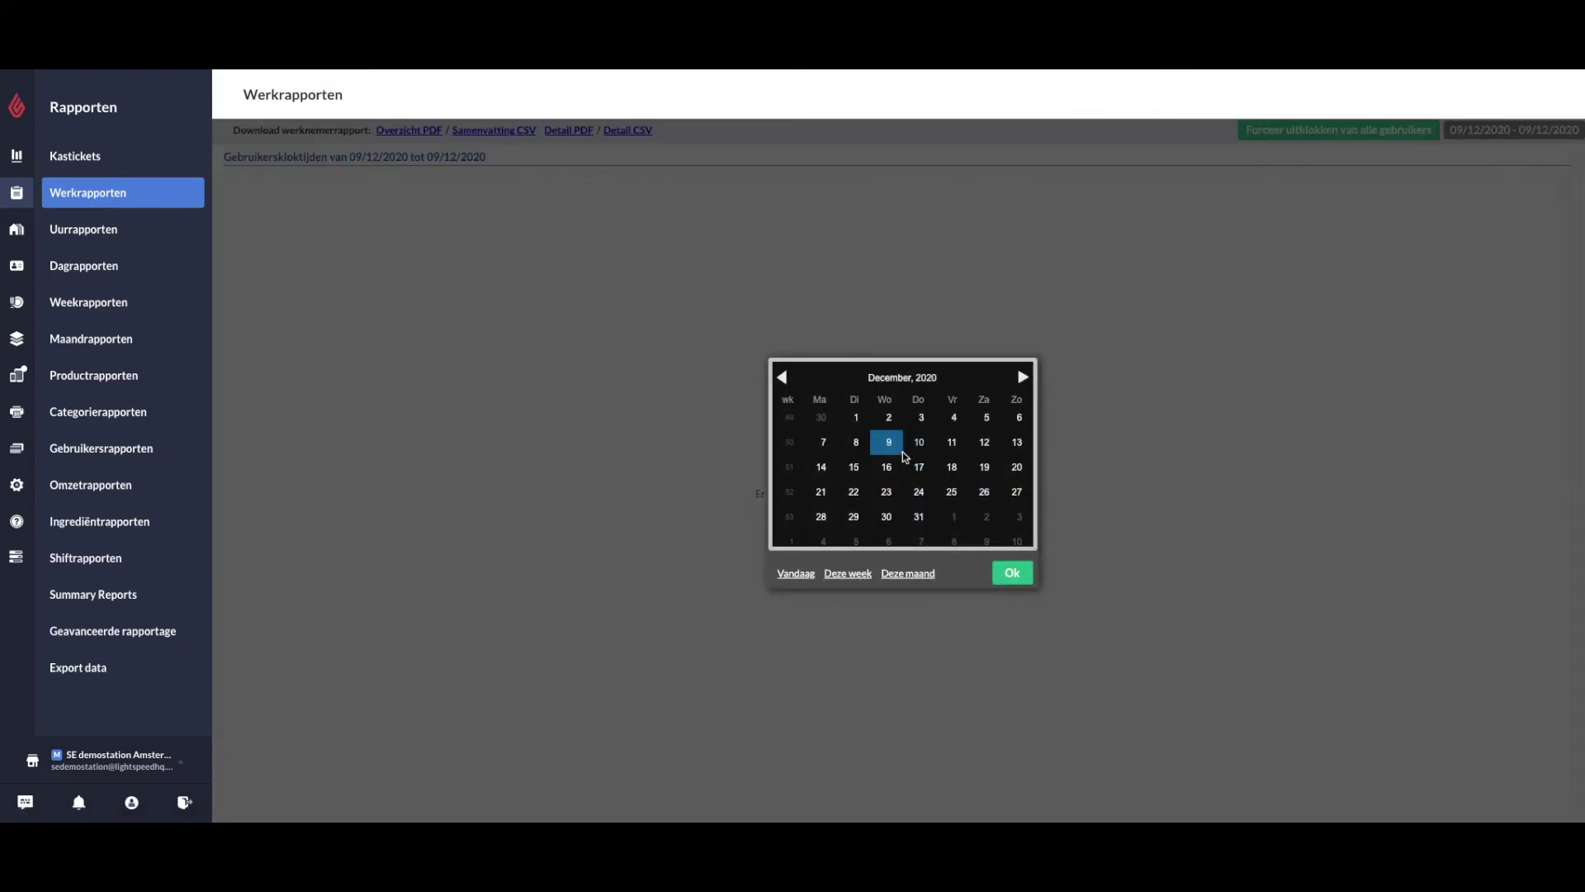
click(782, 379)
click(1017, 417)
click(1022, 378)
click(919, 517)
click(1021, 575)
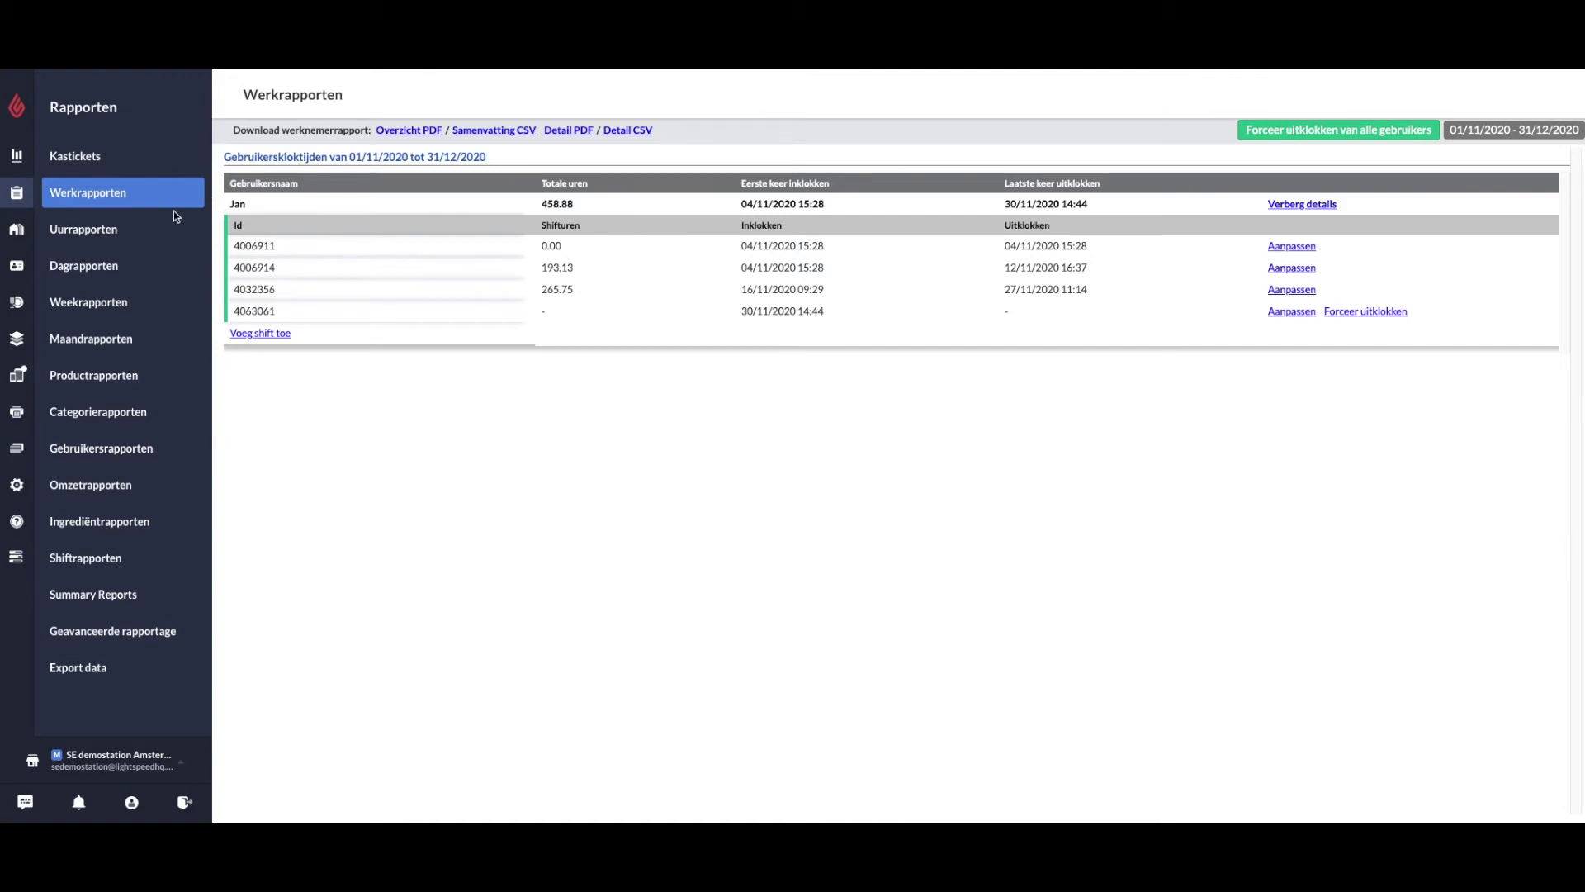
Download the overview PDF for 03/12/2020 from the Dagrapporten and open the downloaded file
click(71, 272)
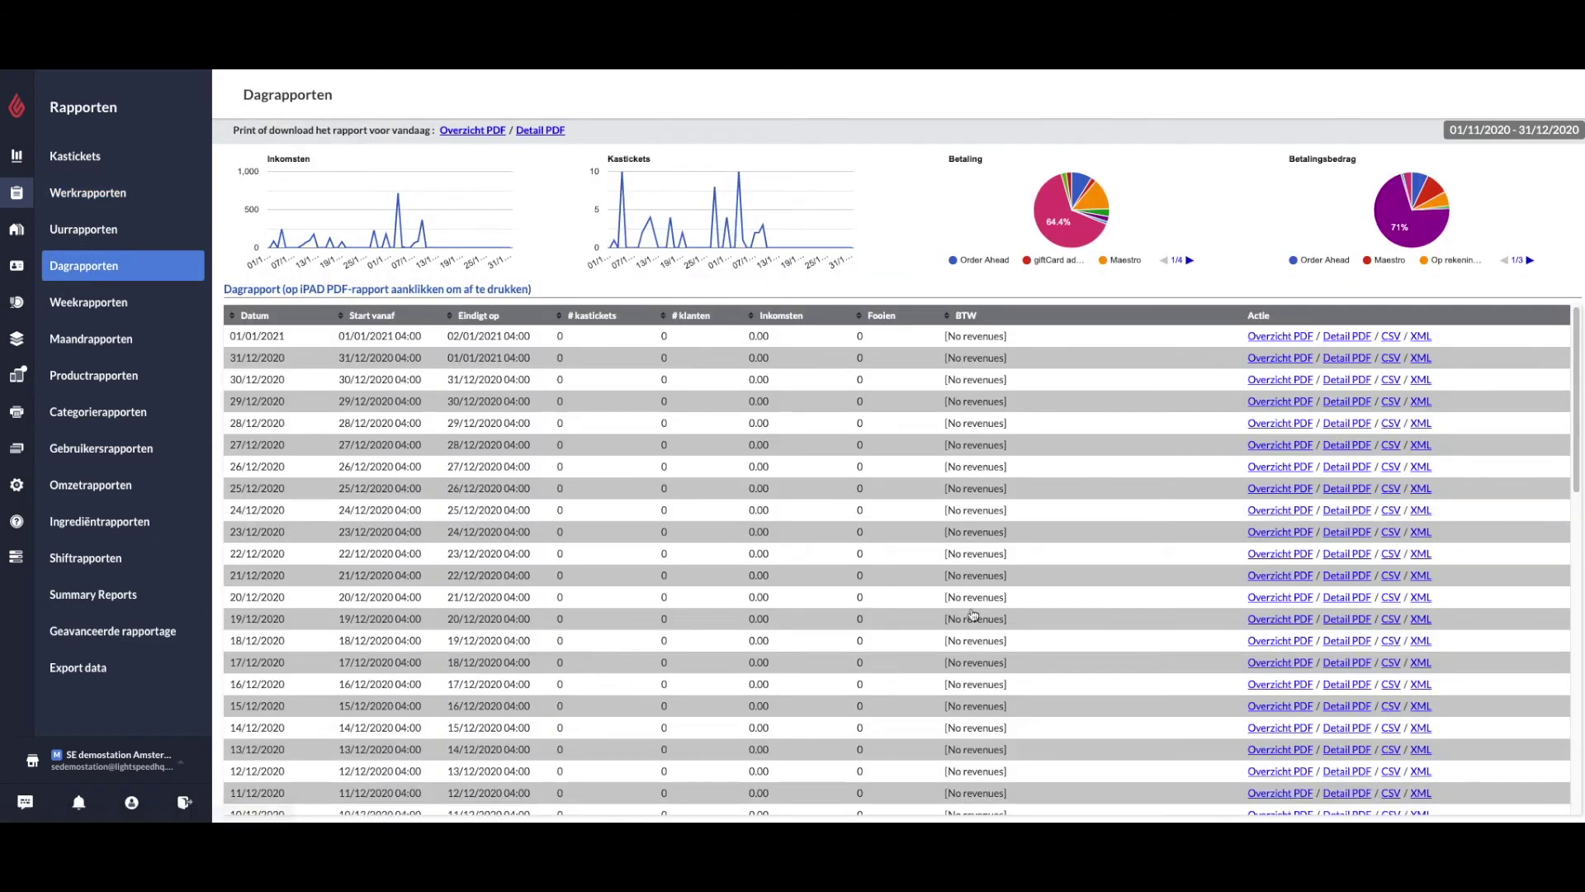
scroll(1007, 625, down, 5)
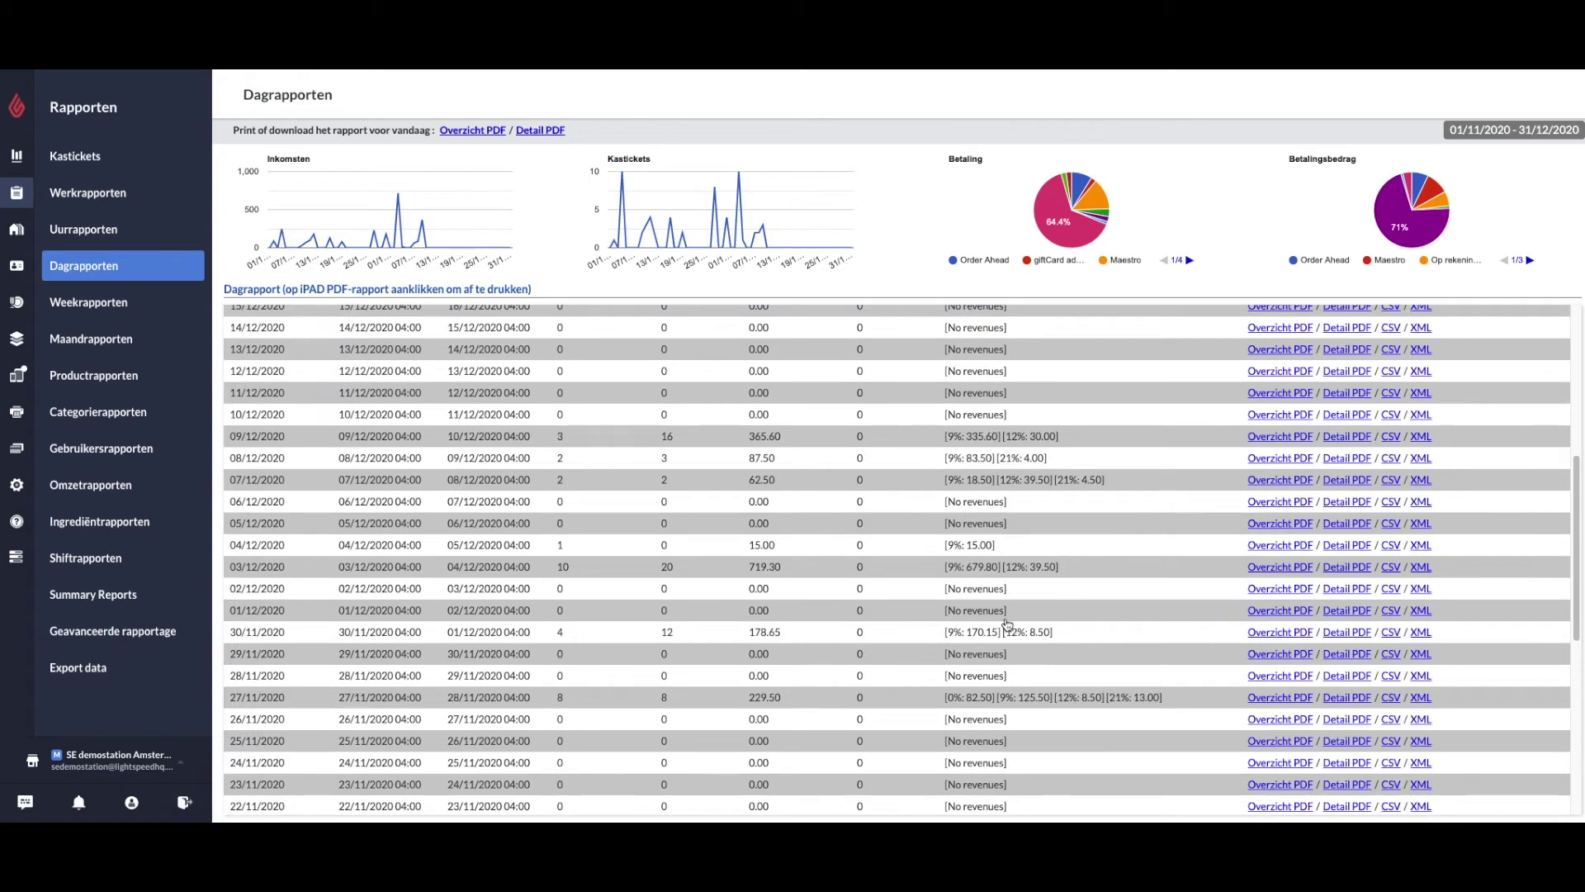
click(1265, 568)
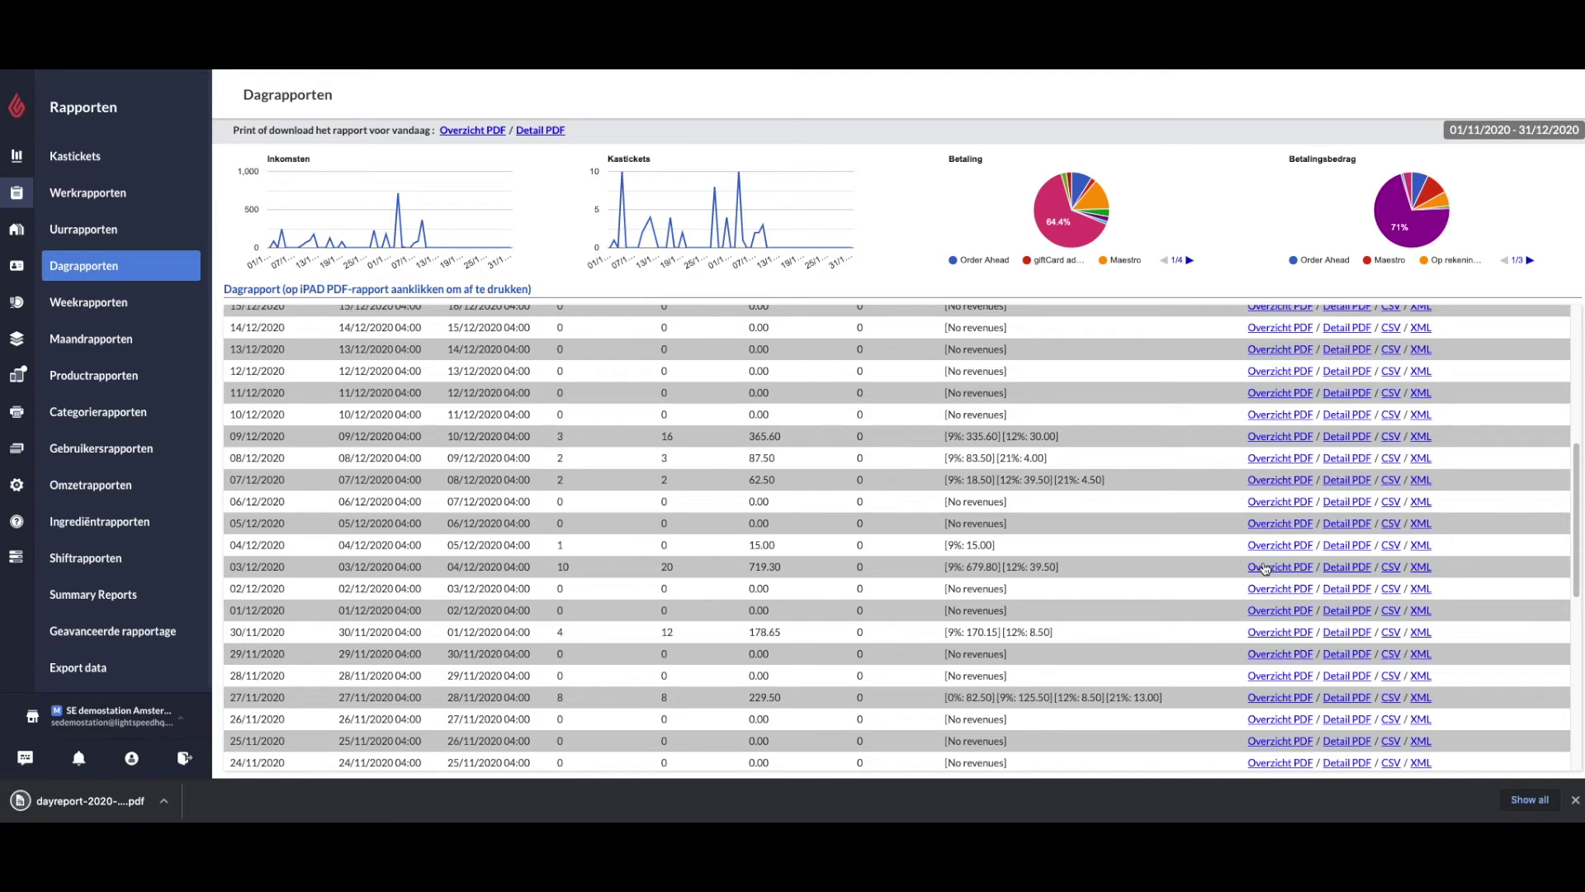
click(71, 805)
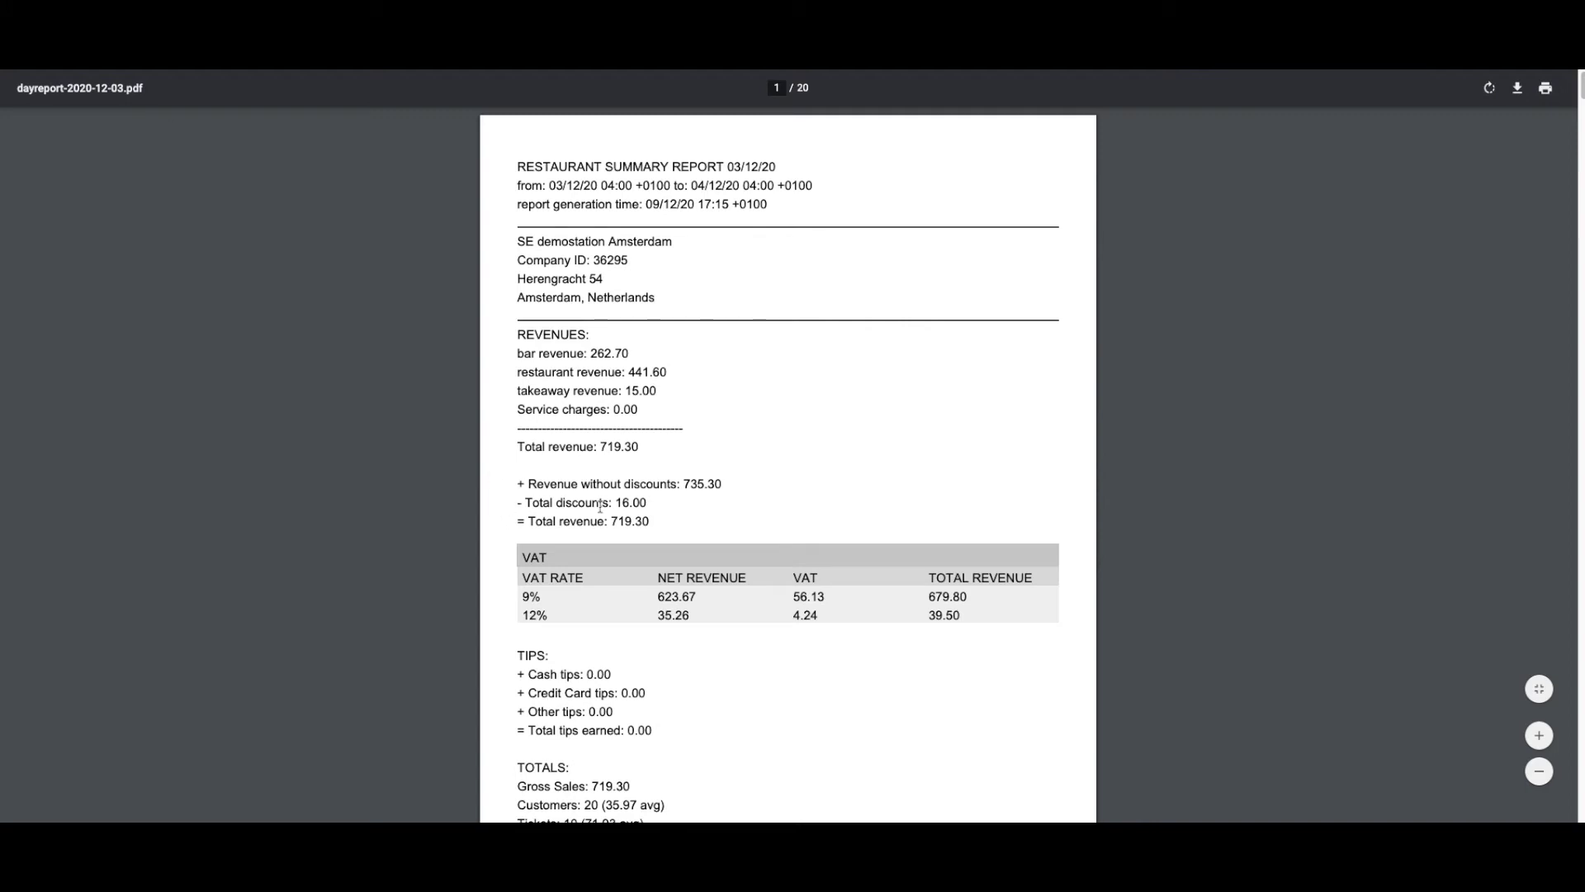
Read through the day report's discounts, VAT, tips, payments, corrections and category revenues, and close the PDF
drag(614, 502, 658, 498)
click(668, 506)
scroll(510, 601, down, 1)
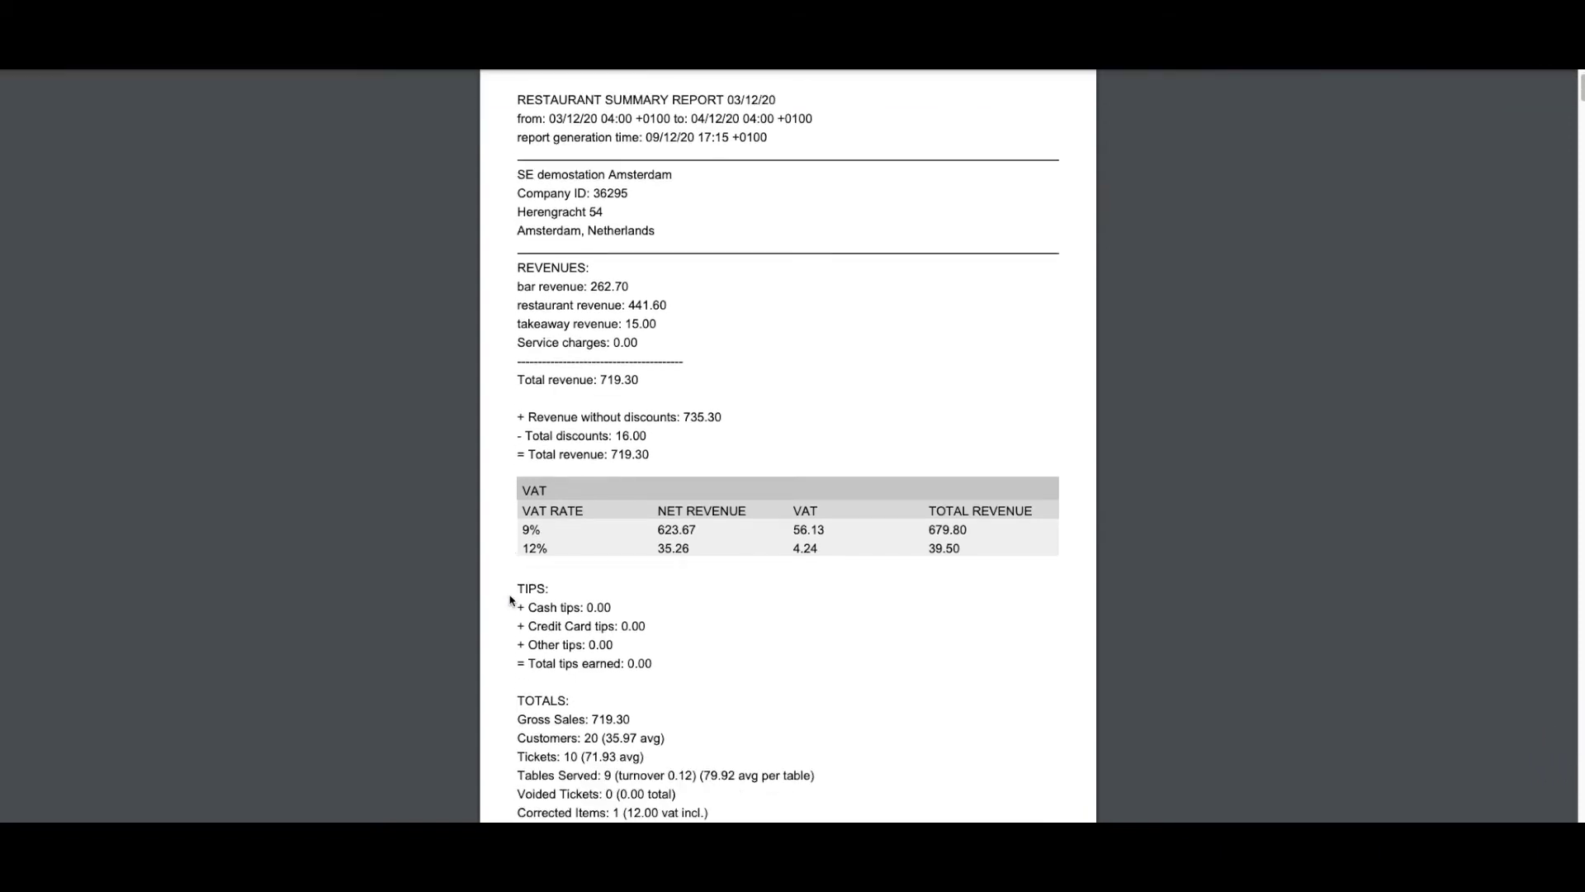
scroll(510, 600, down, 6)
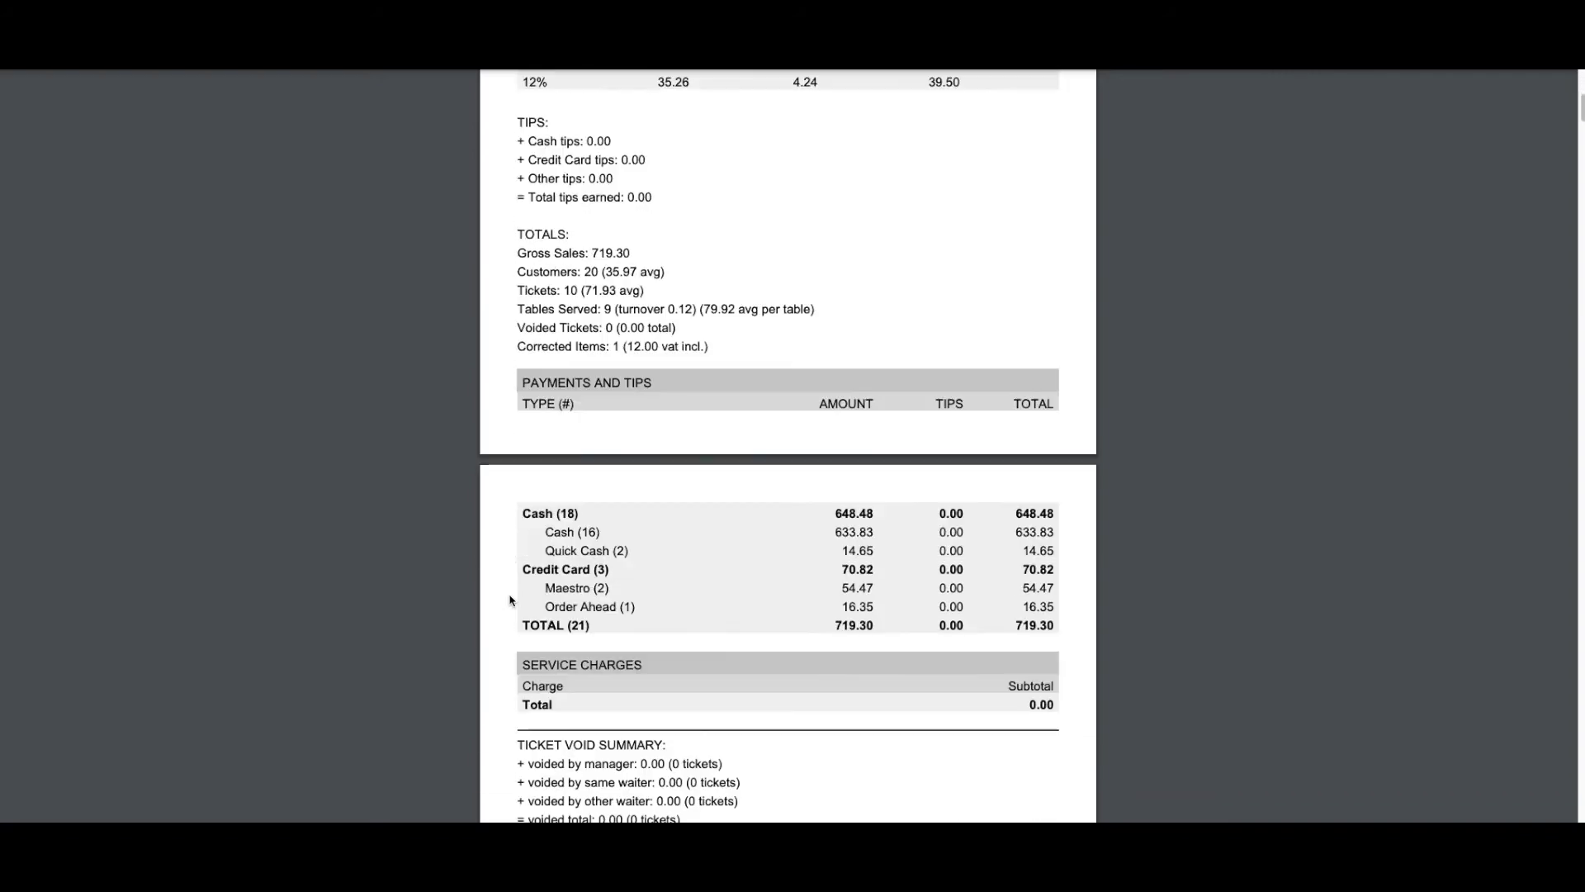
scroll(510, 600, down, 2)
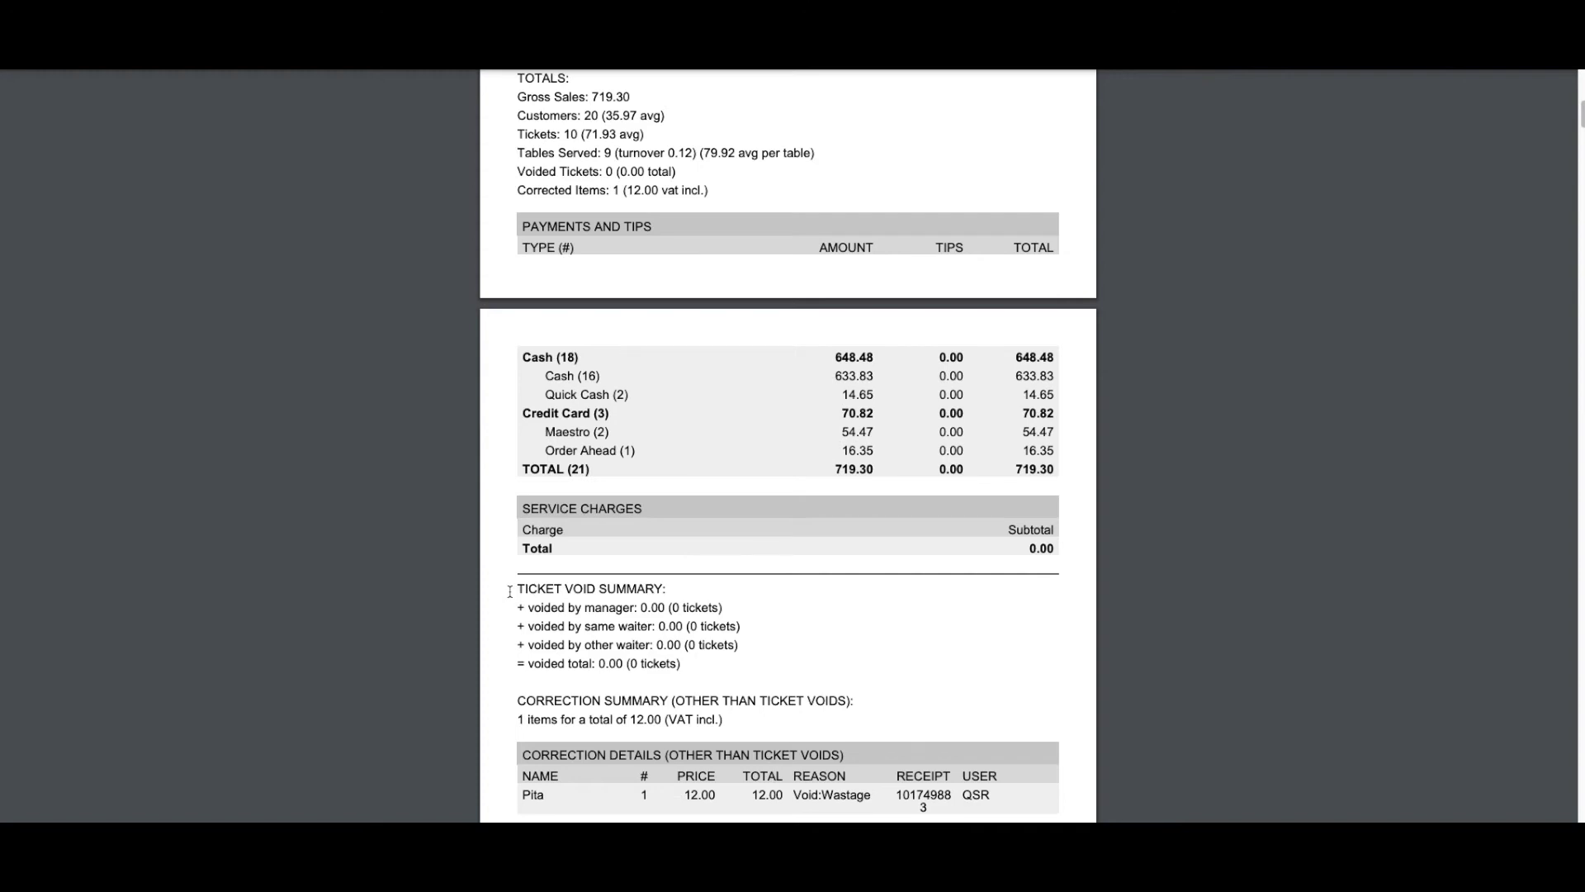
scroll(511, 590, down, 3)
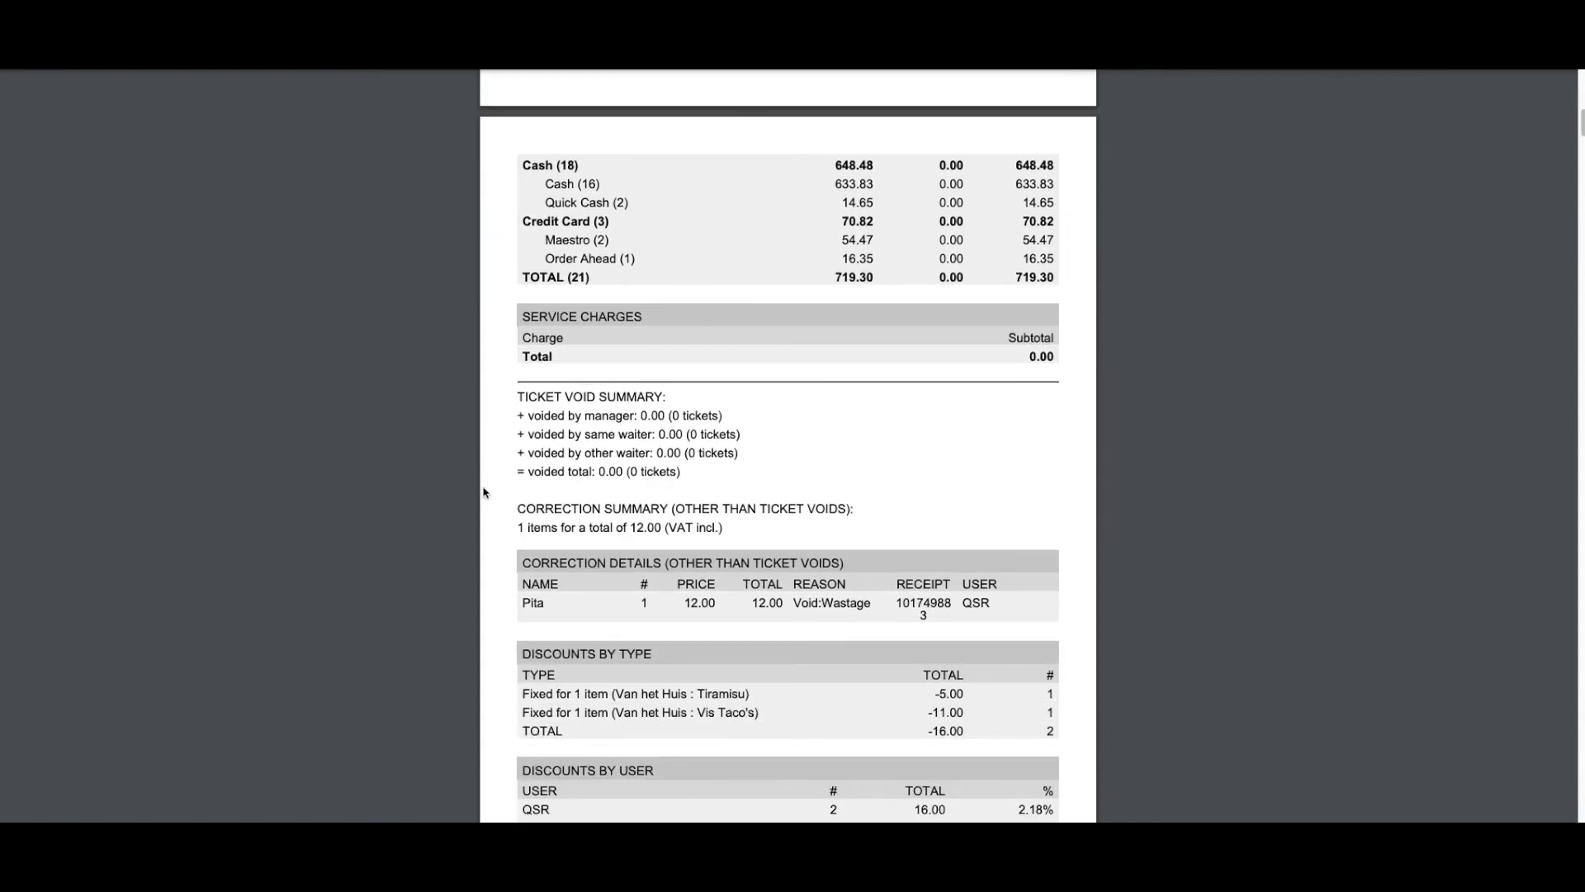
scroll(485, 503, down, 8)
scroll(485, 517, down, 8)
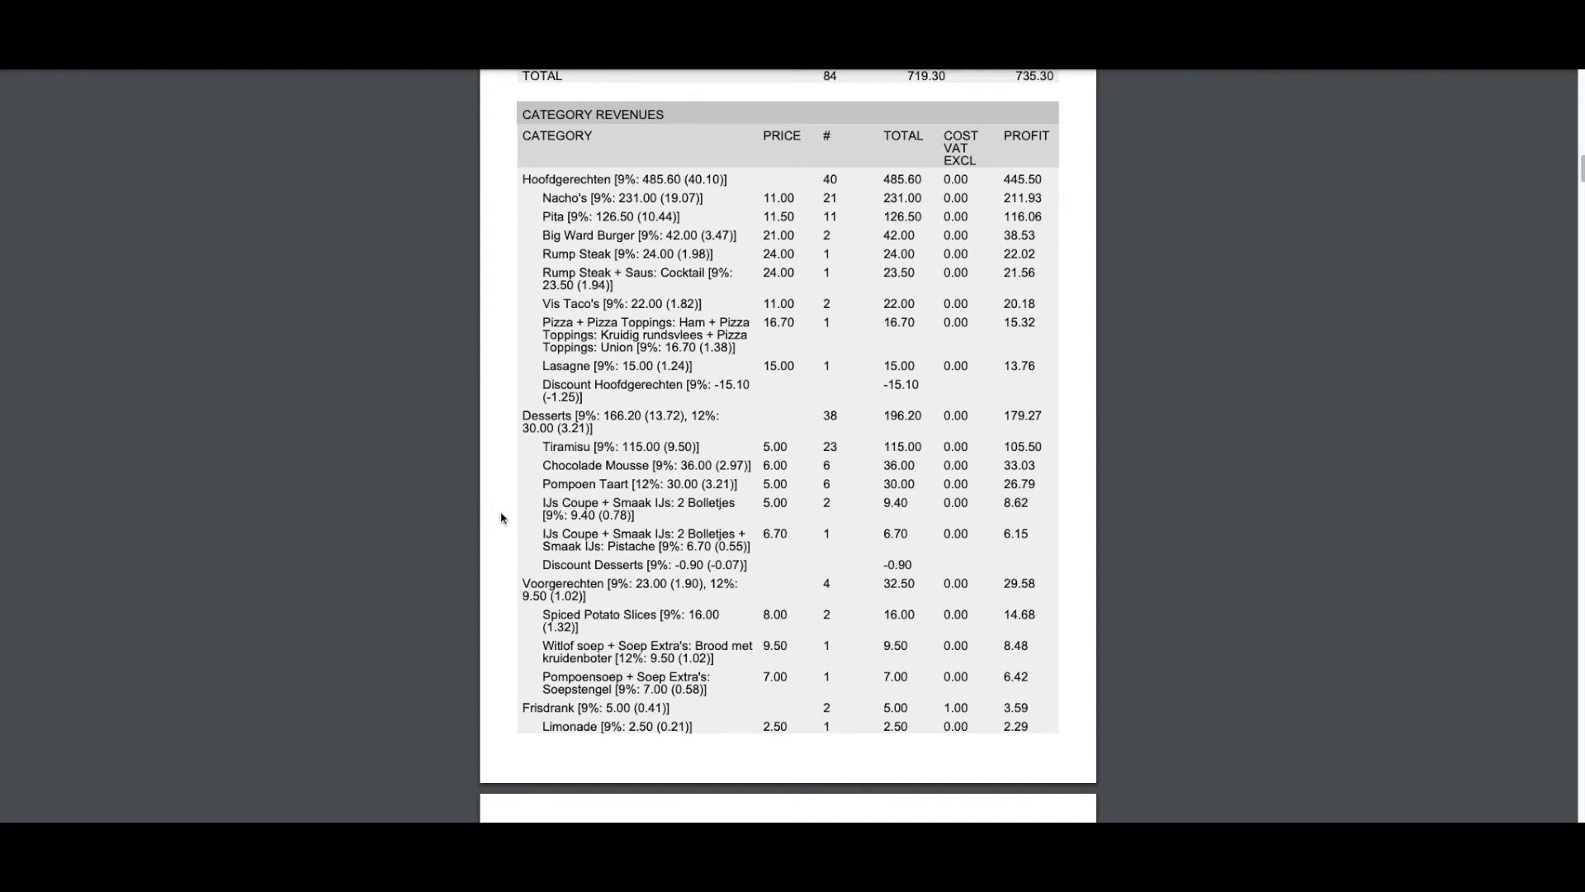
key(ctrl+w)
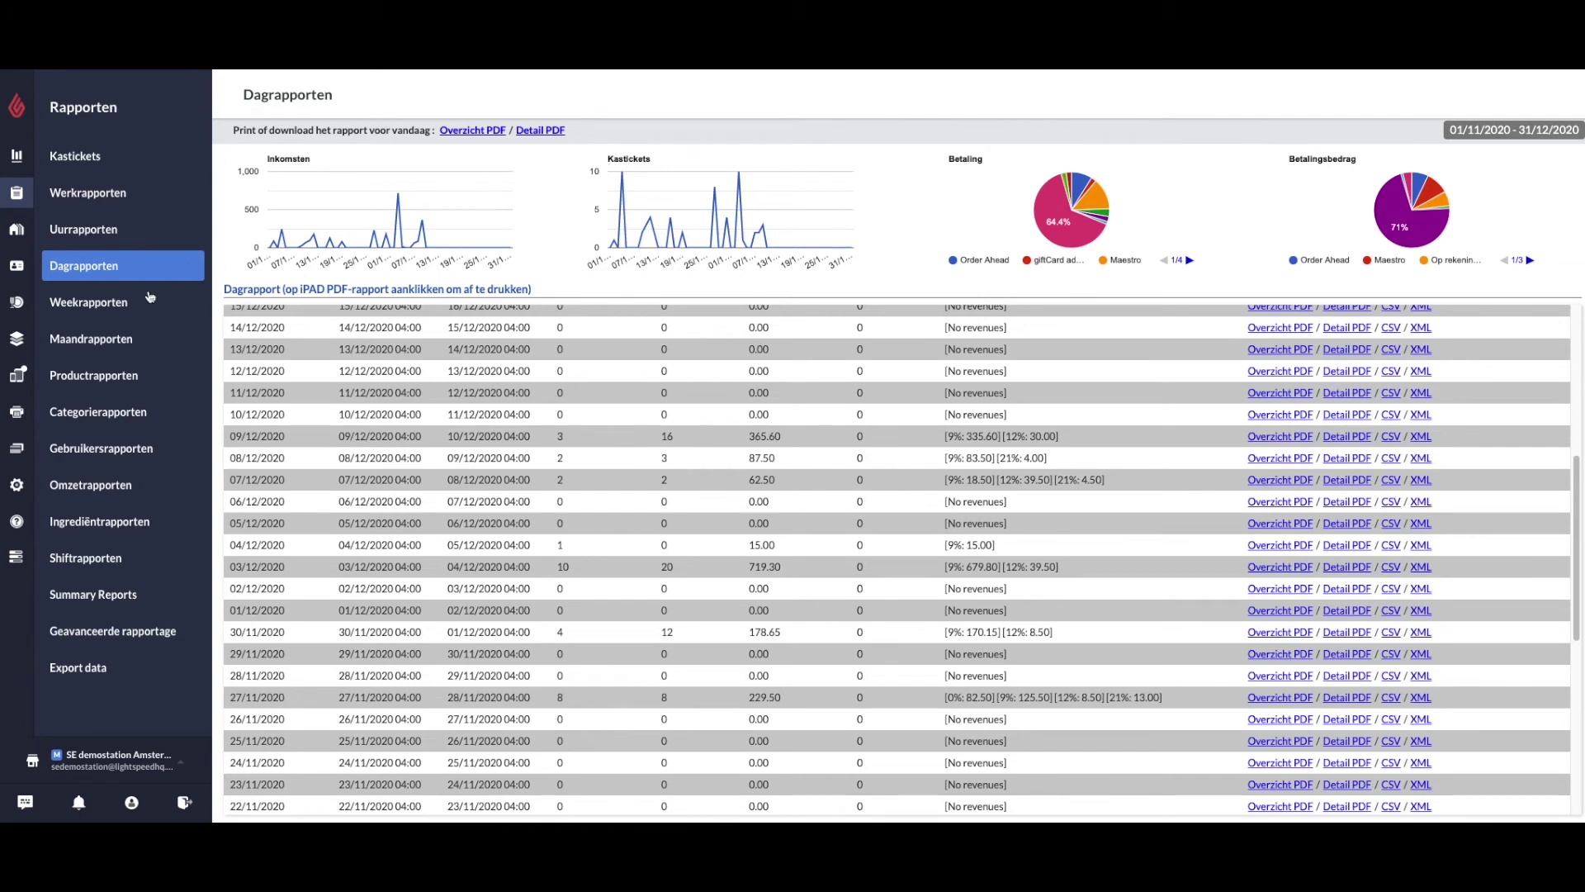
View the Productrapporten, the Categorierapporten and the list of saved reports under Geavanceerde rapportage
click(96, 383)
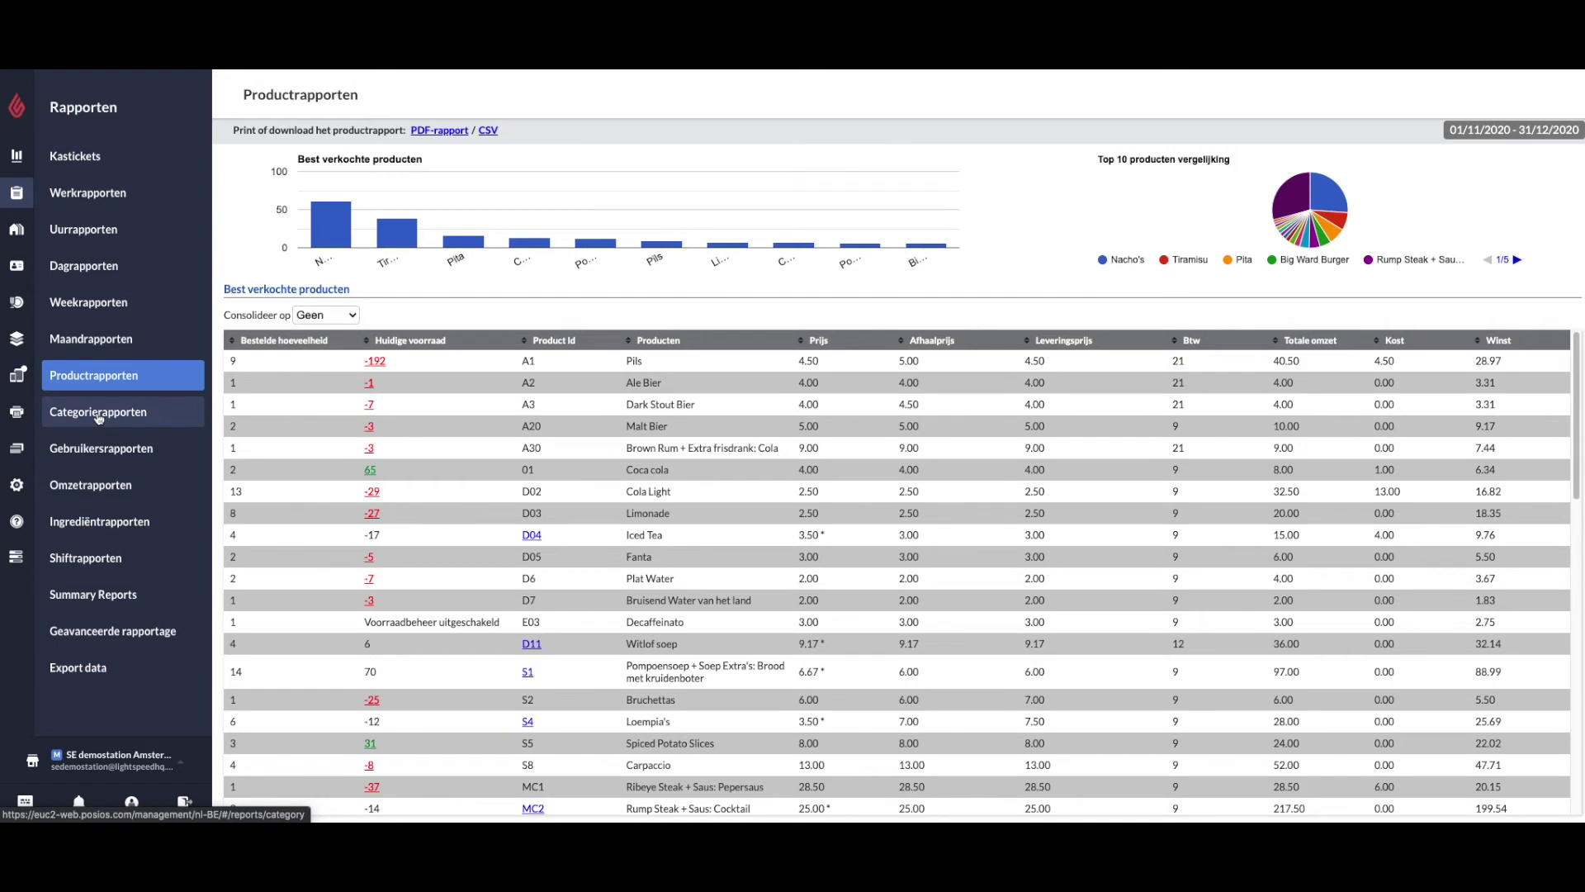
click(99, 413)
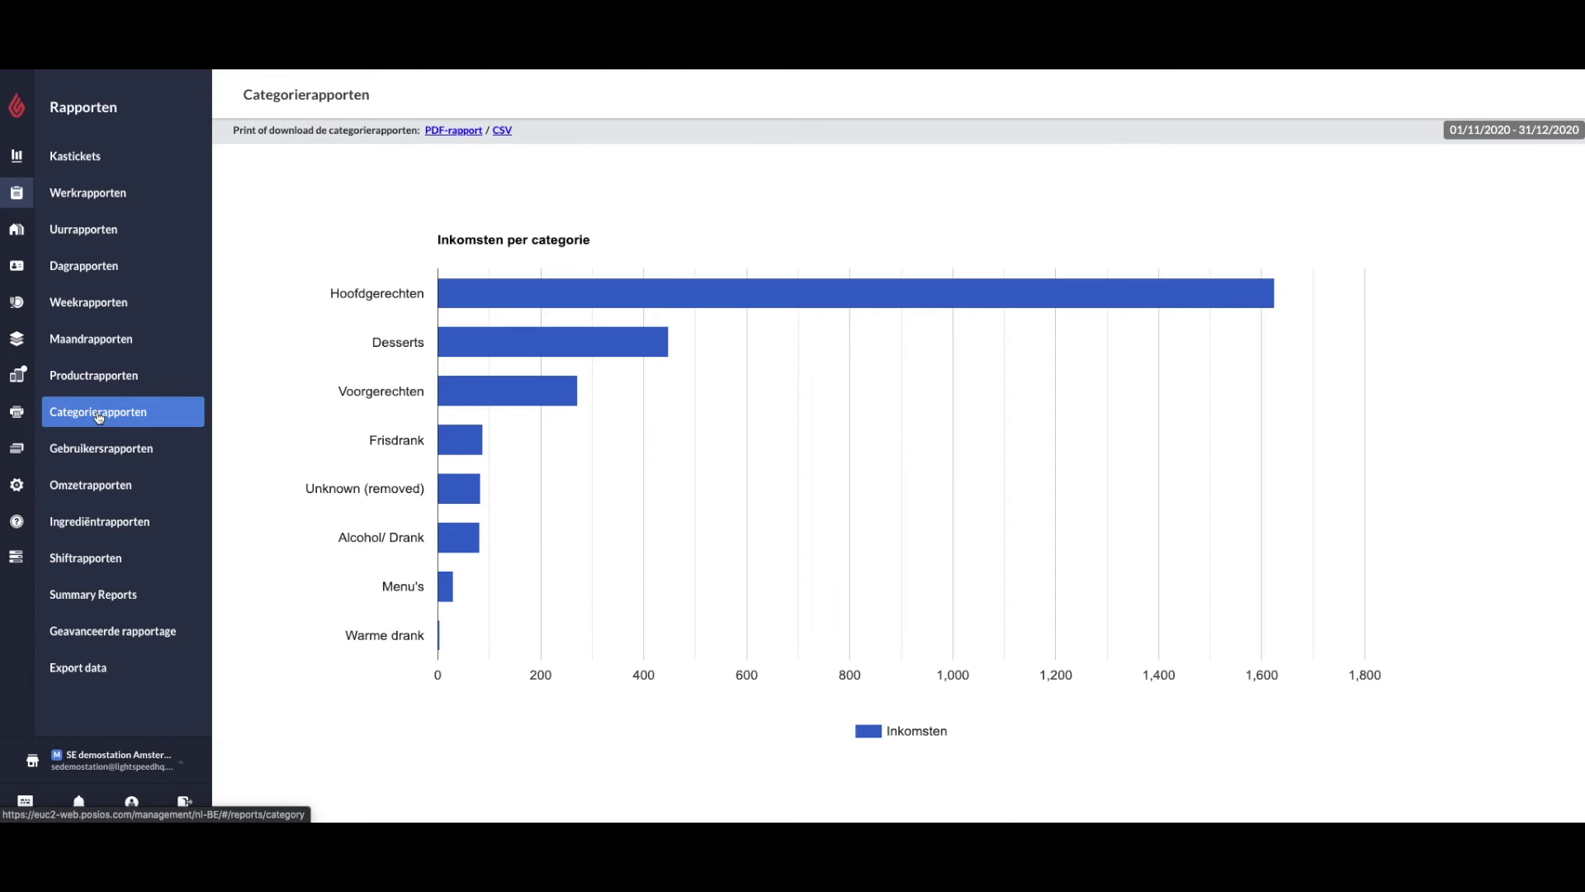
click(92, 636)
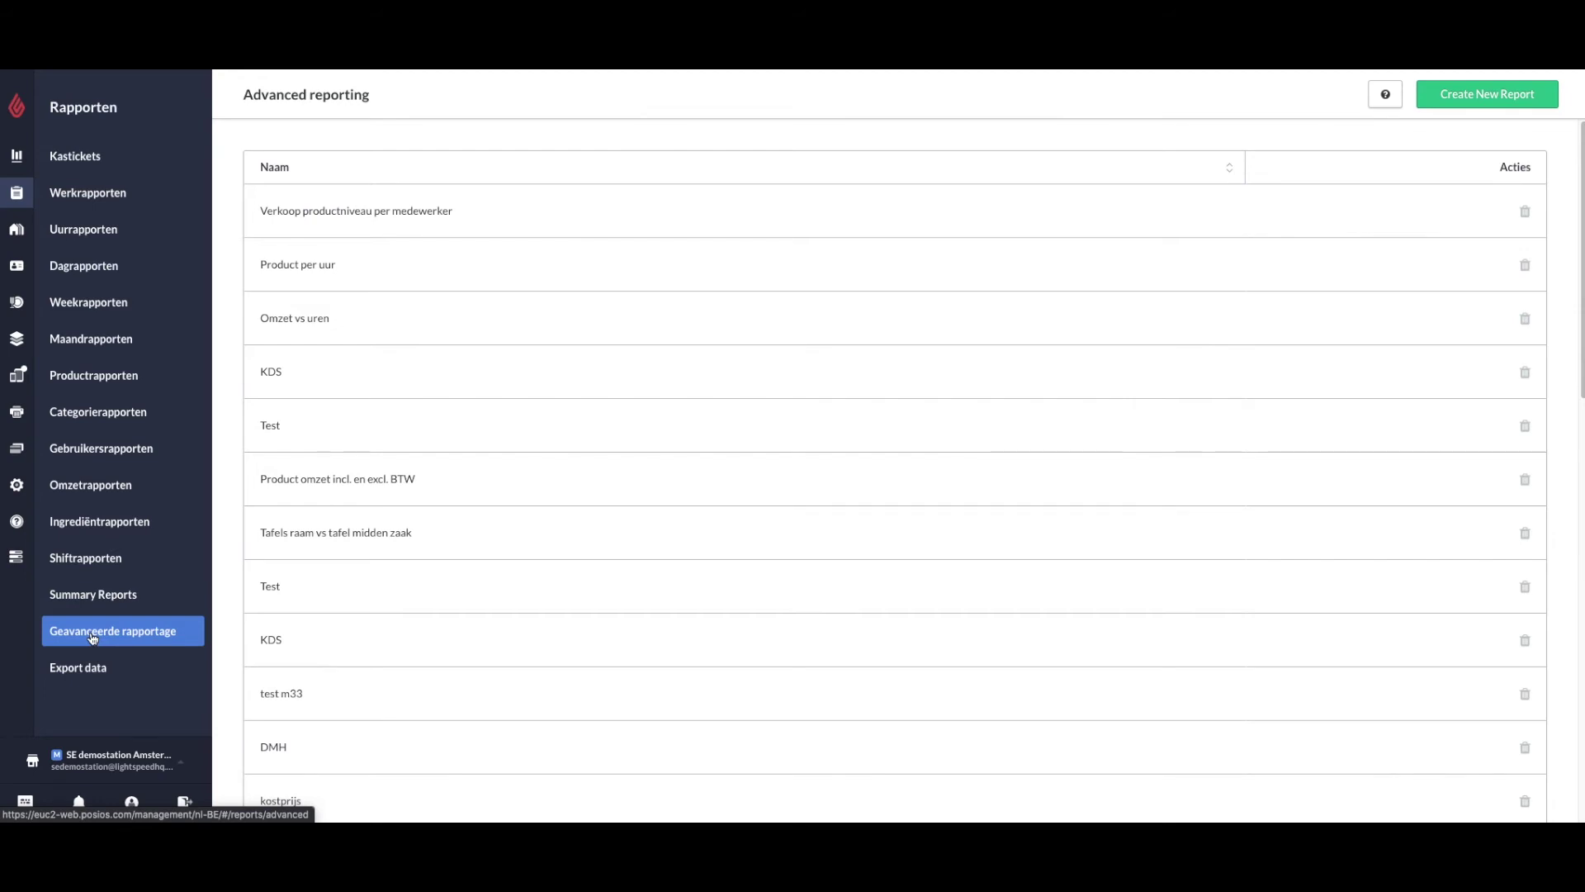
click(92, 638)
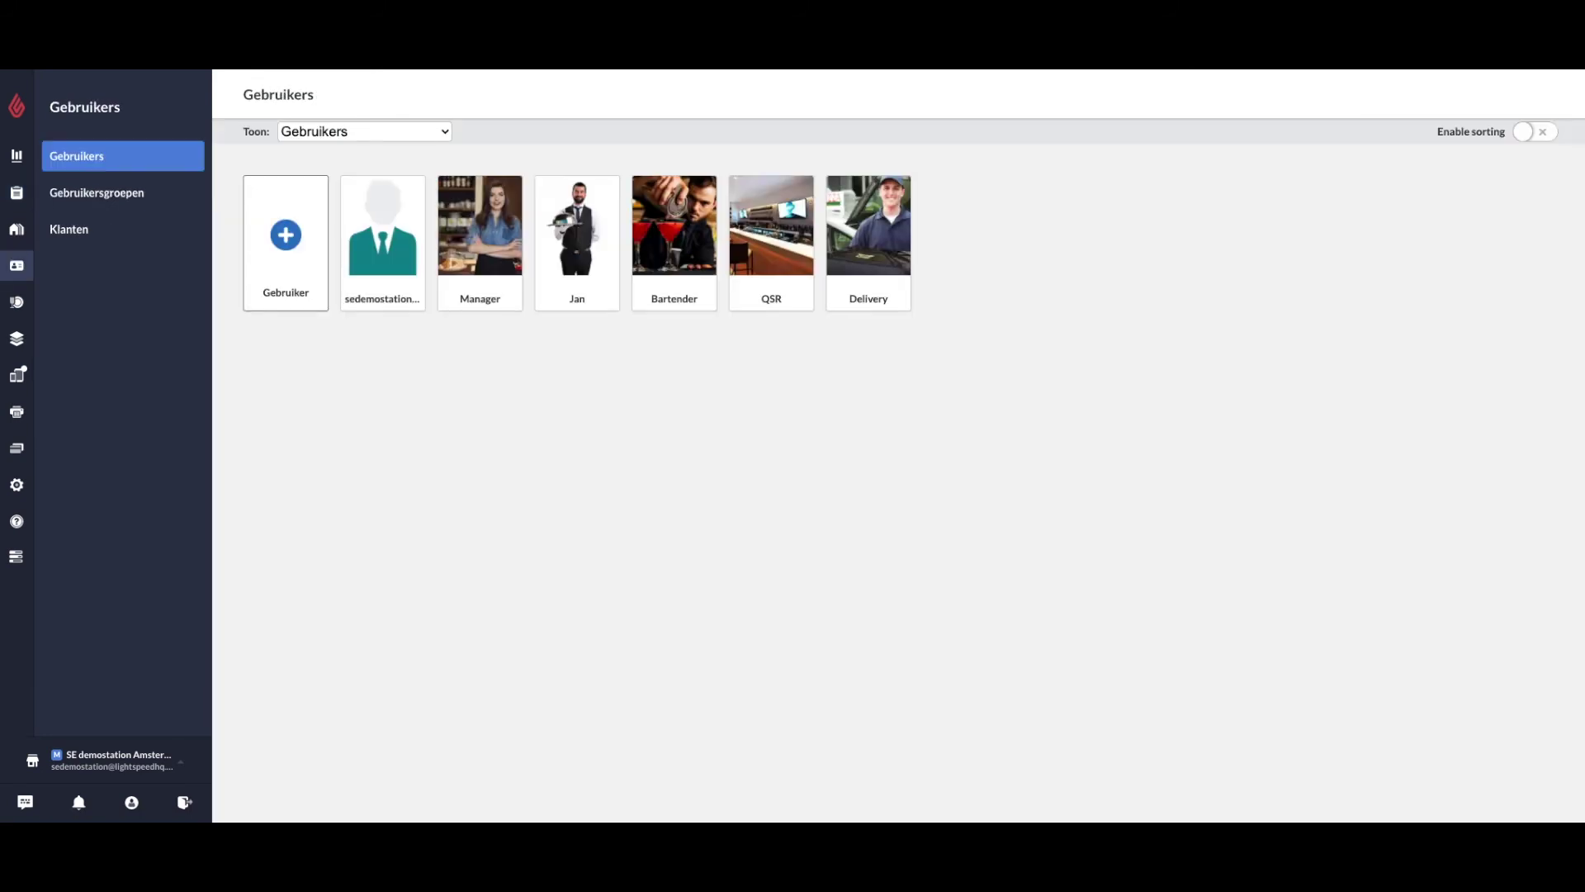
Review and save the waiter's user details, including the default floor and table options, and open the Gebruikersgroepen overview
click(20, 261)
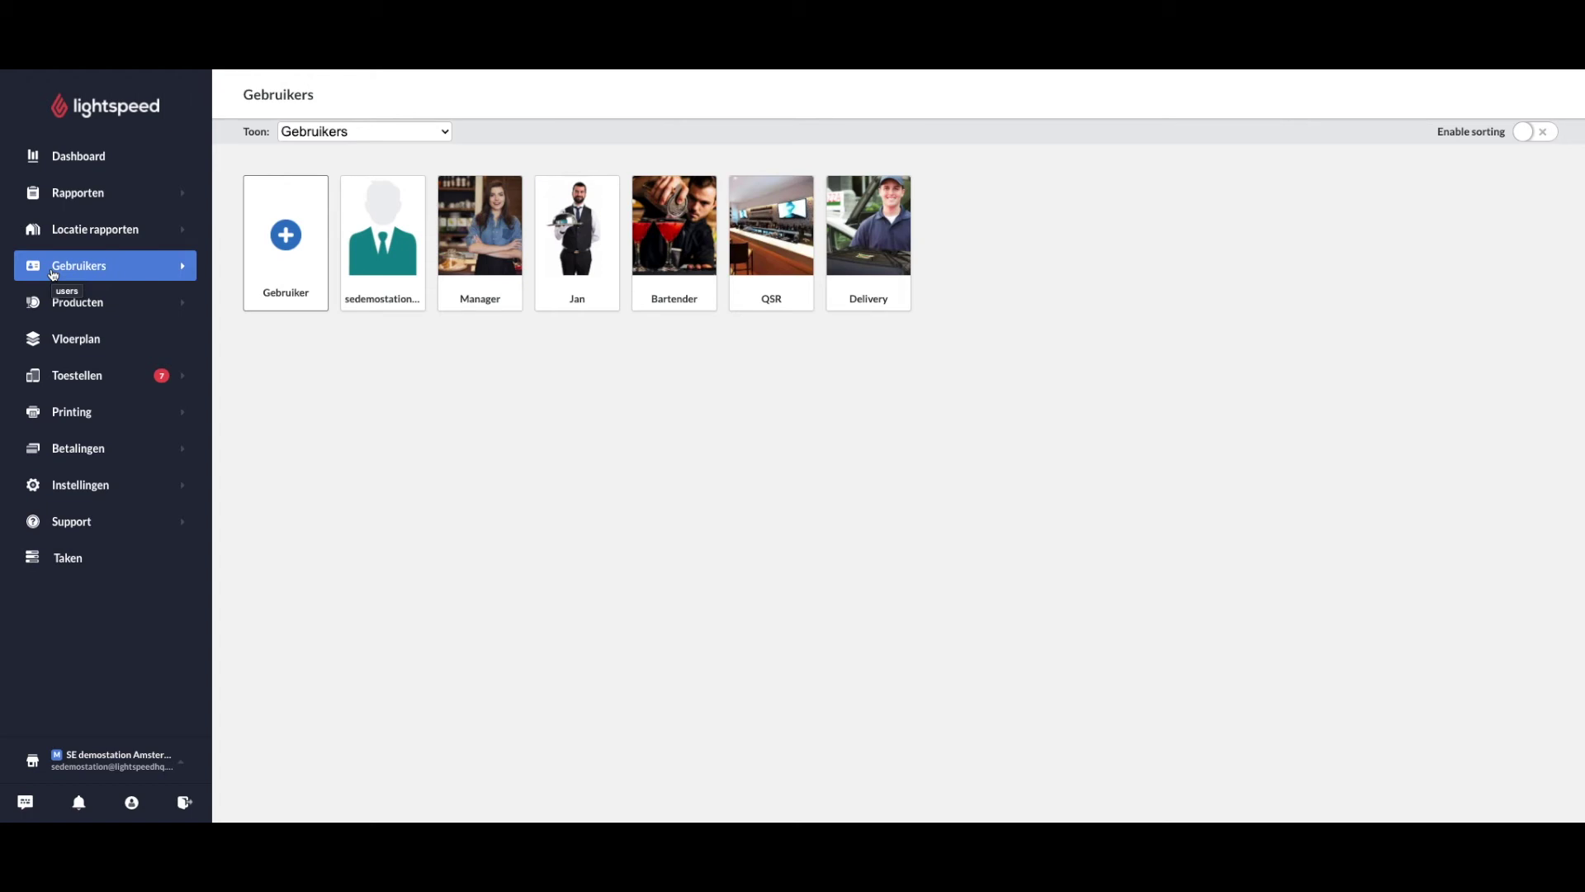
click(53, 274)
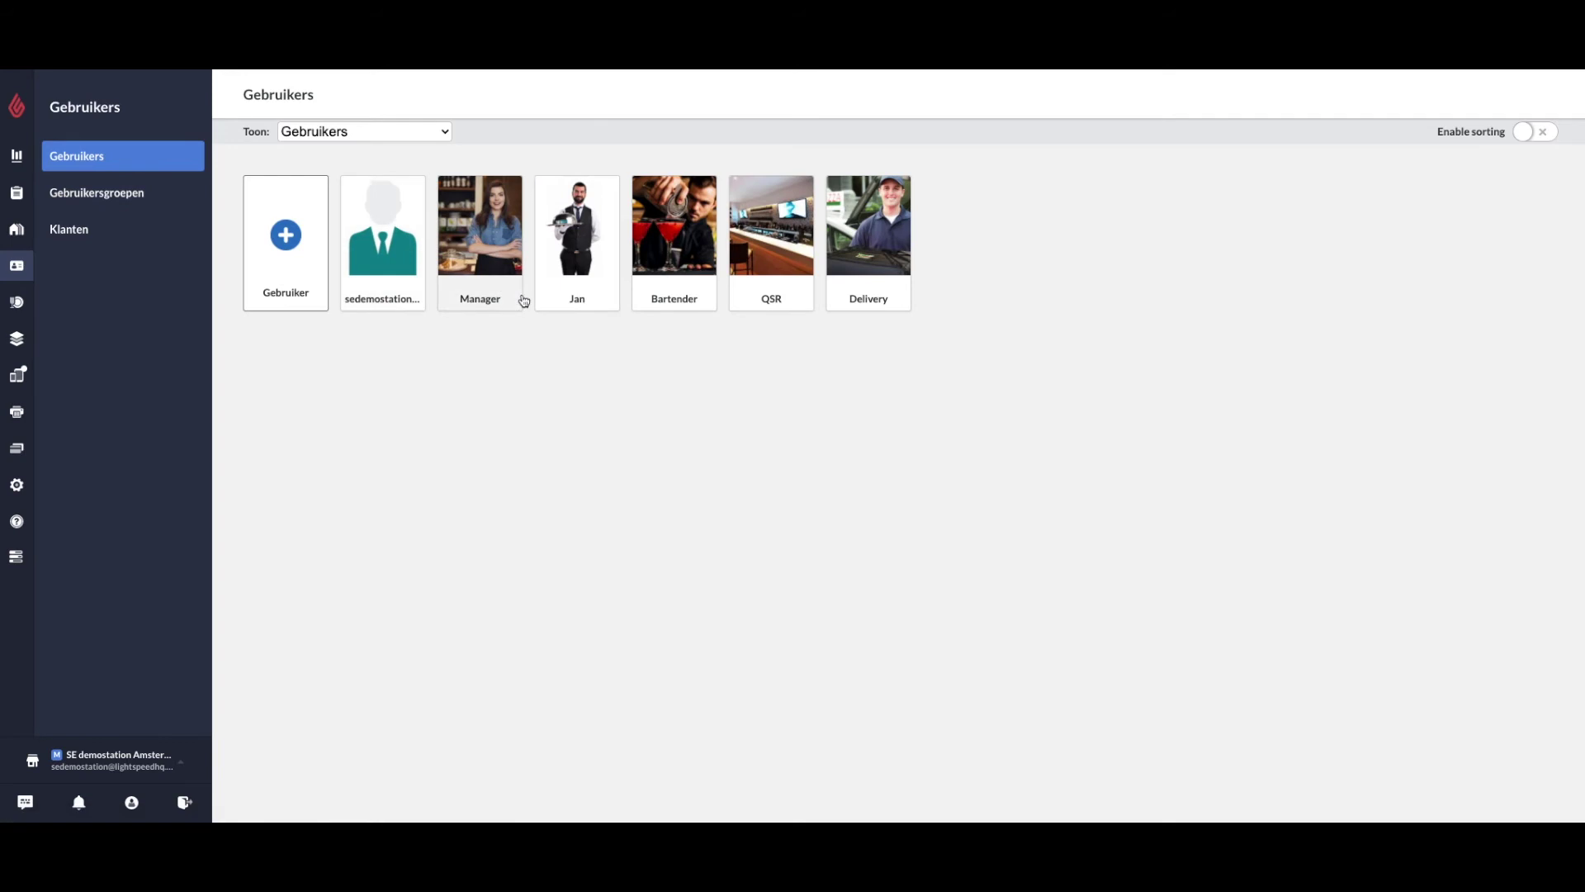
click(552, 265)
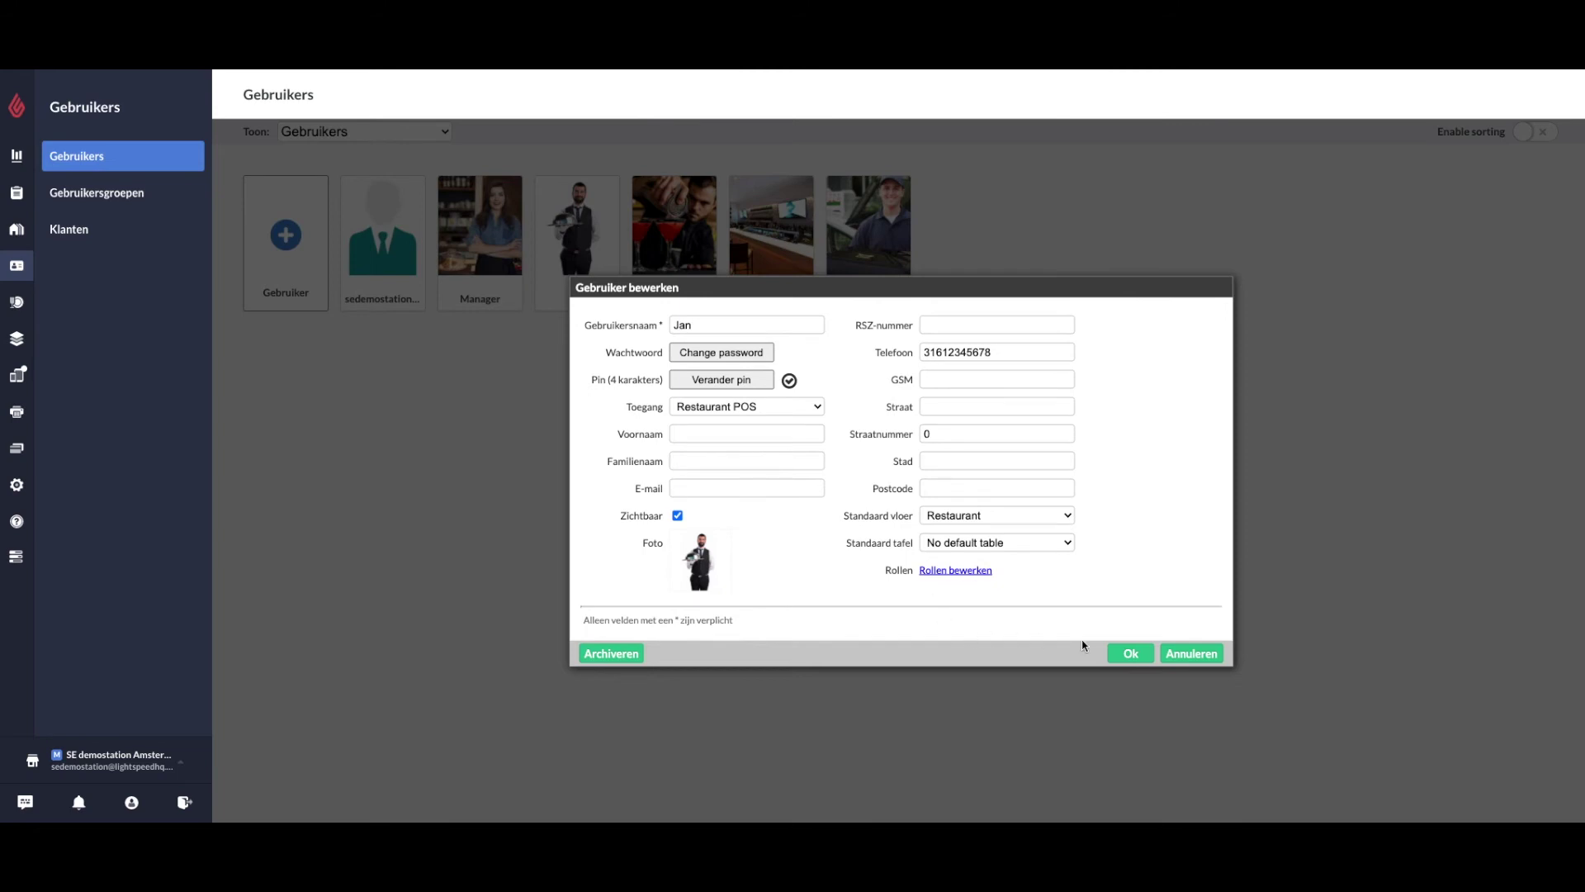
click(1044, 519)
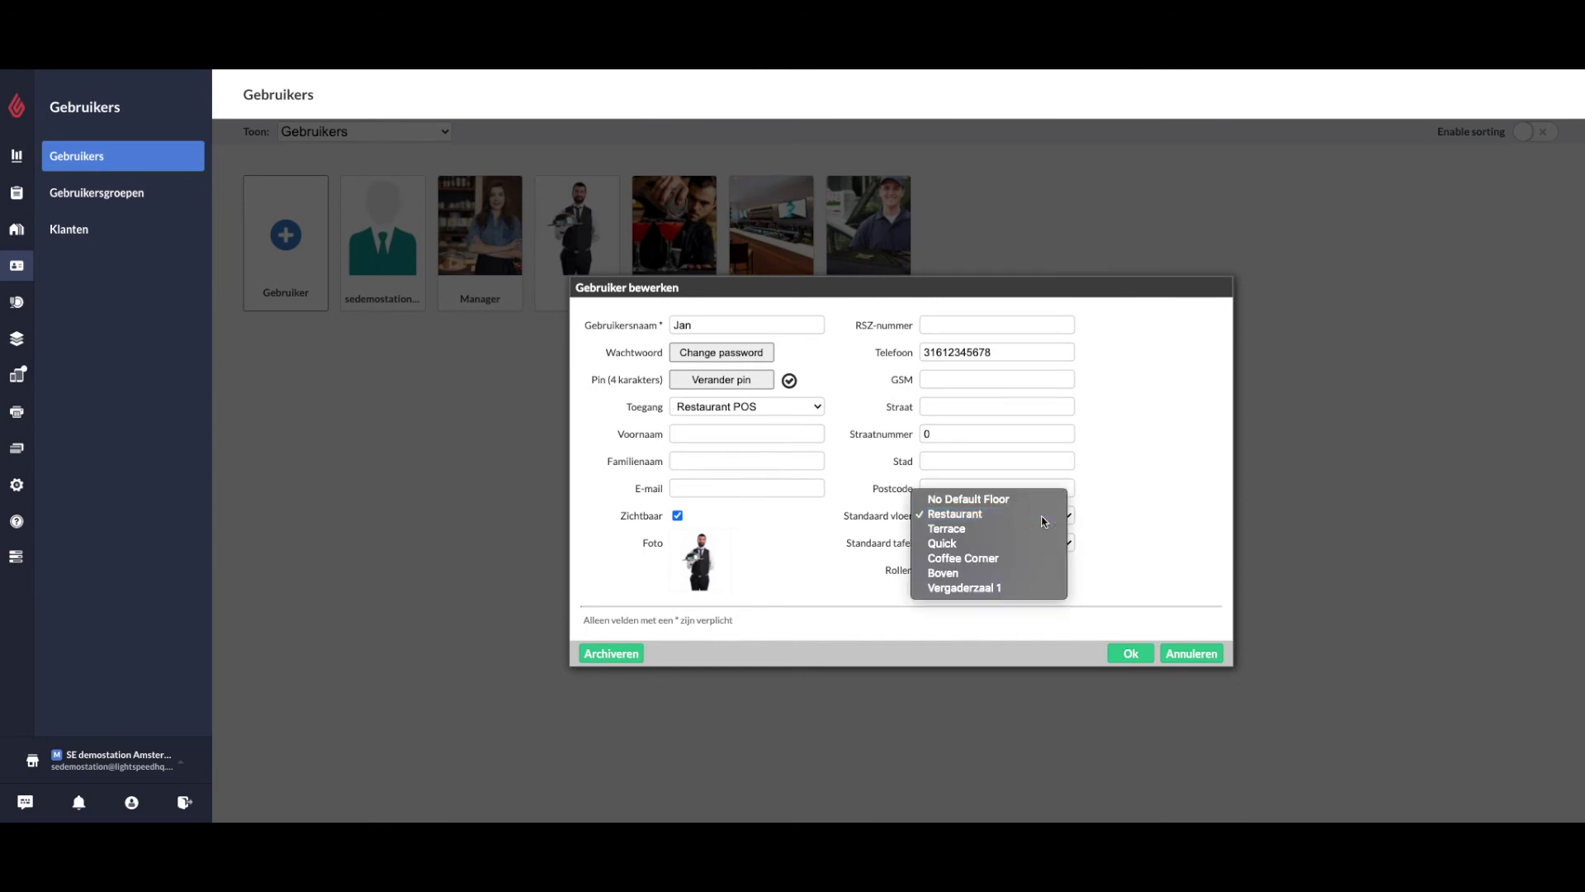
click(1044, 517)
click(1038, 543)
click(1038, 545)
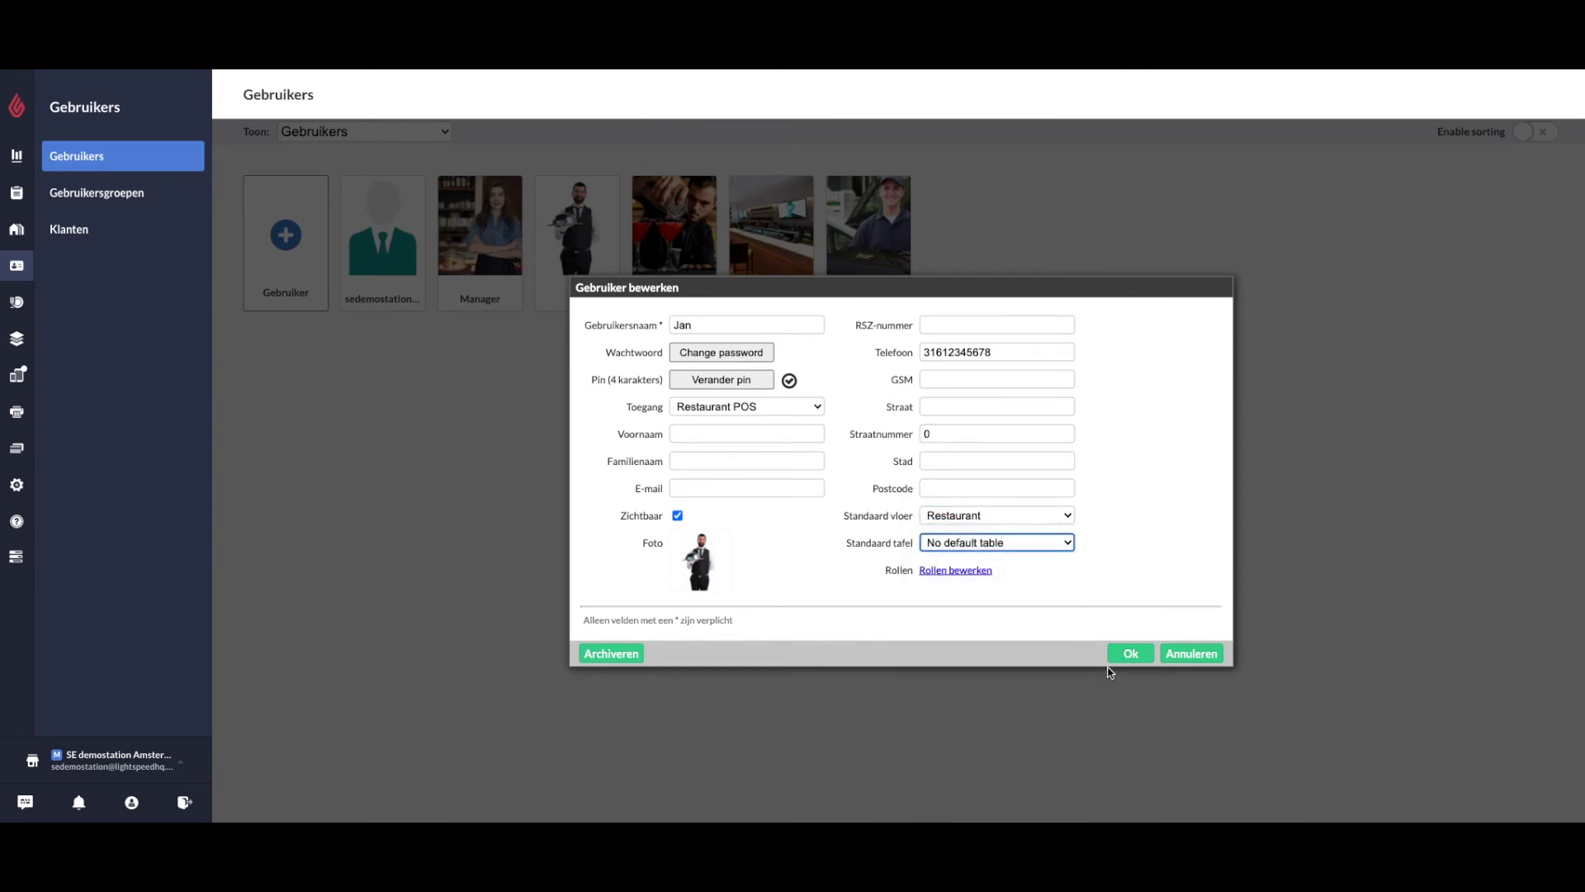
click(1121, 660)
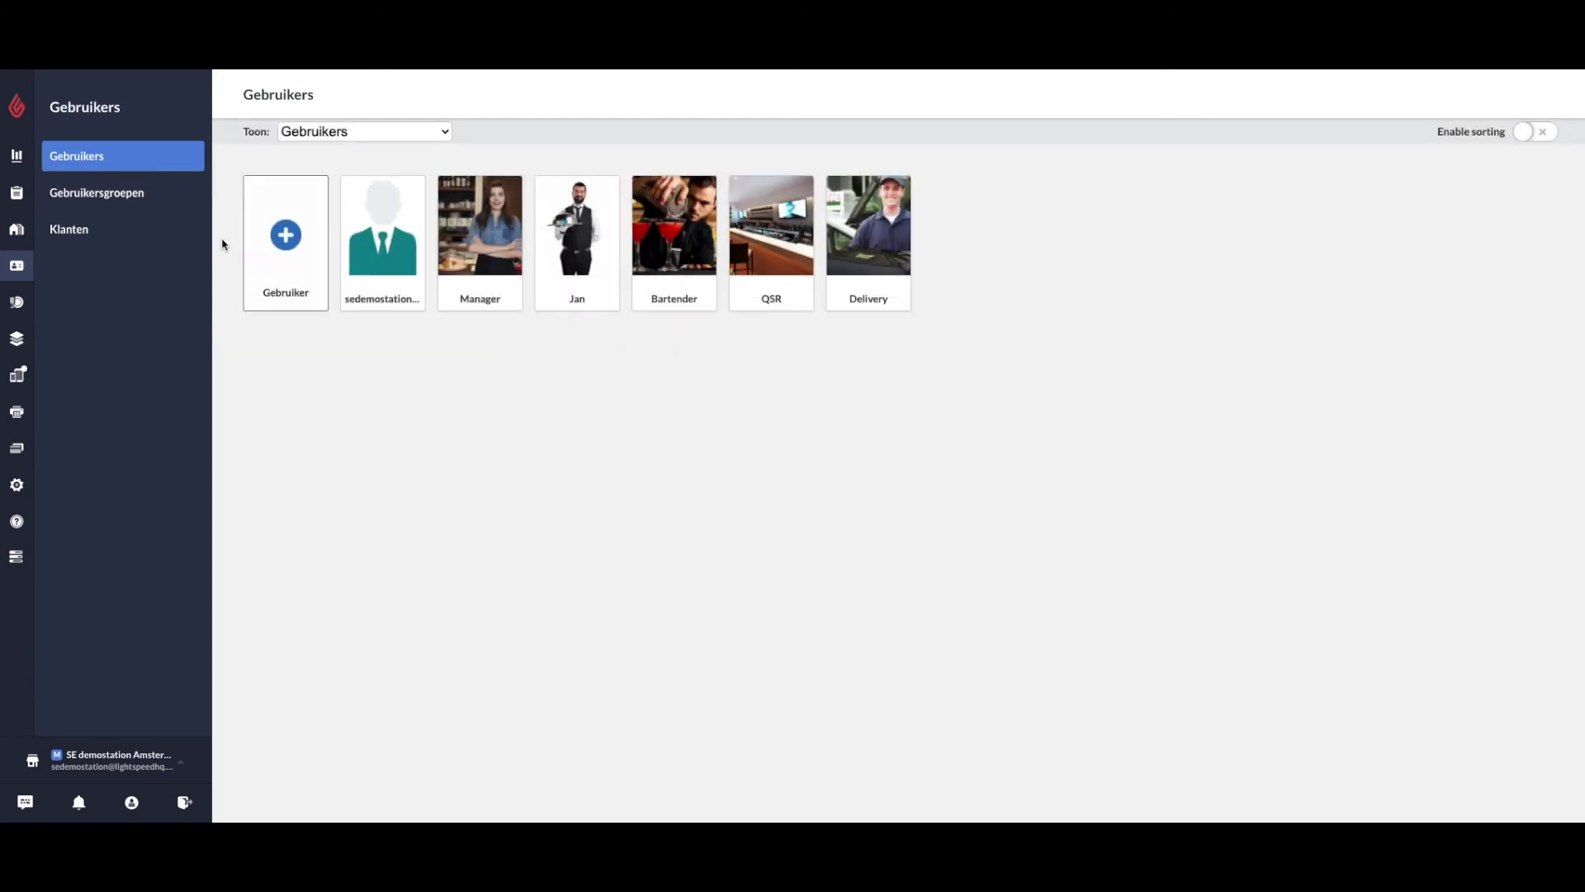
click(106, 198)
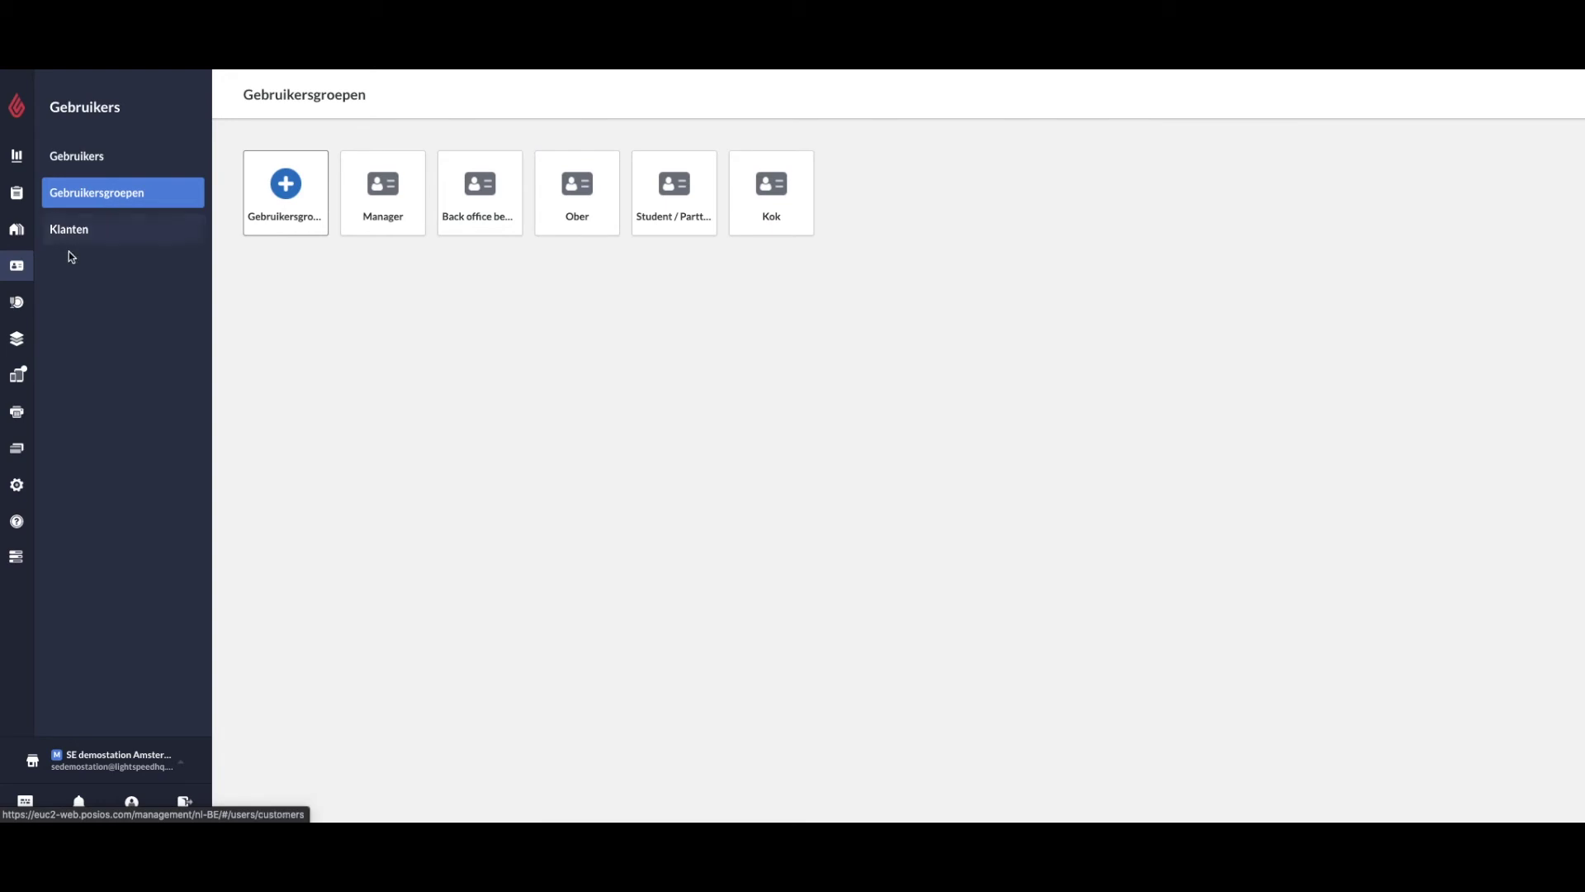
Go to the Producten section and show the overview of product categories
mouse_move(25, 334)
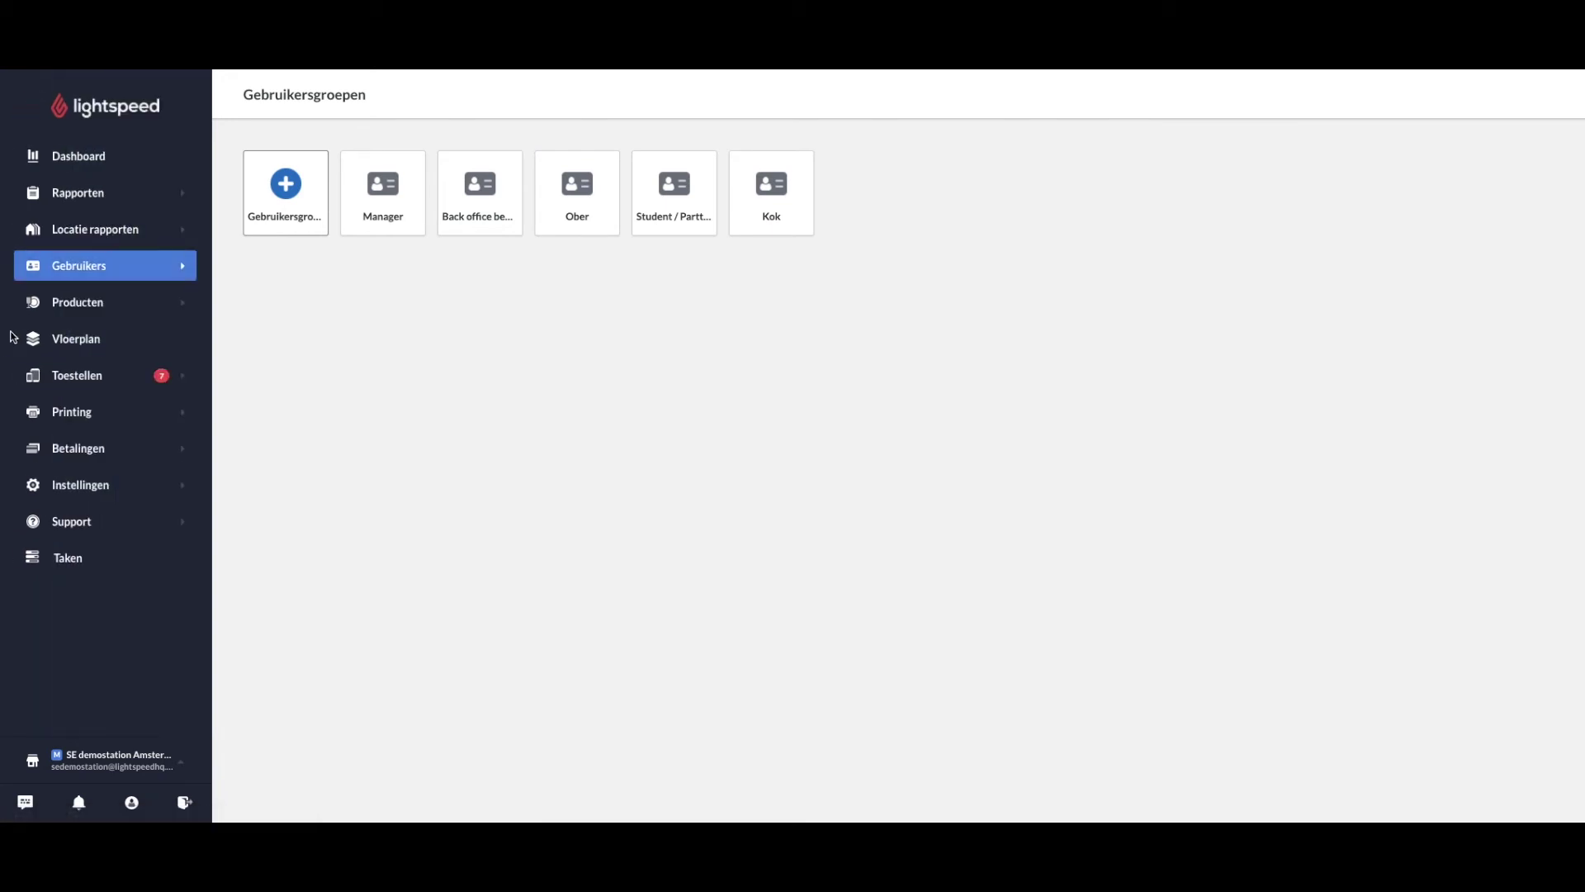
click(76, 305)
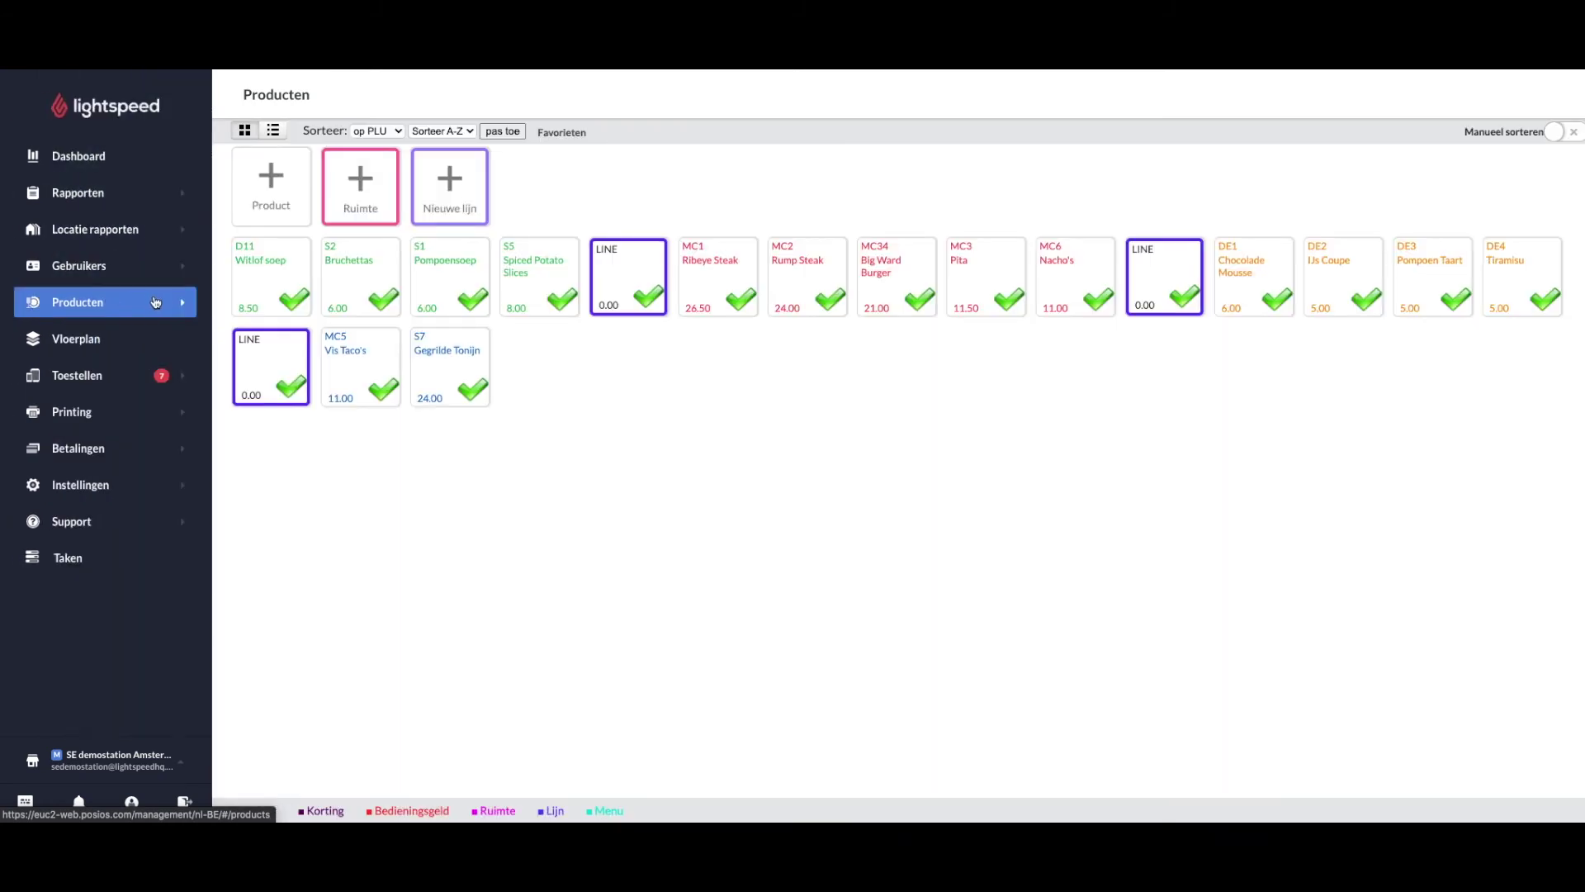
click(181, 303)
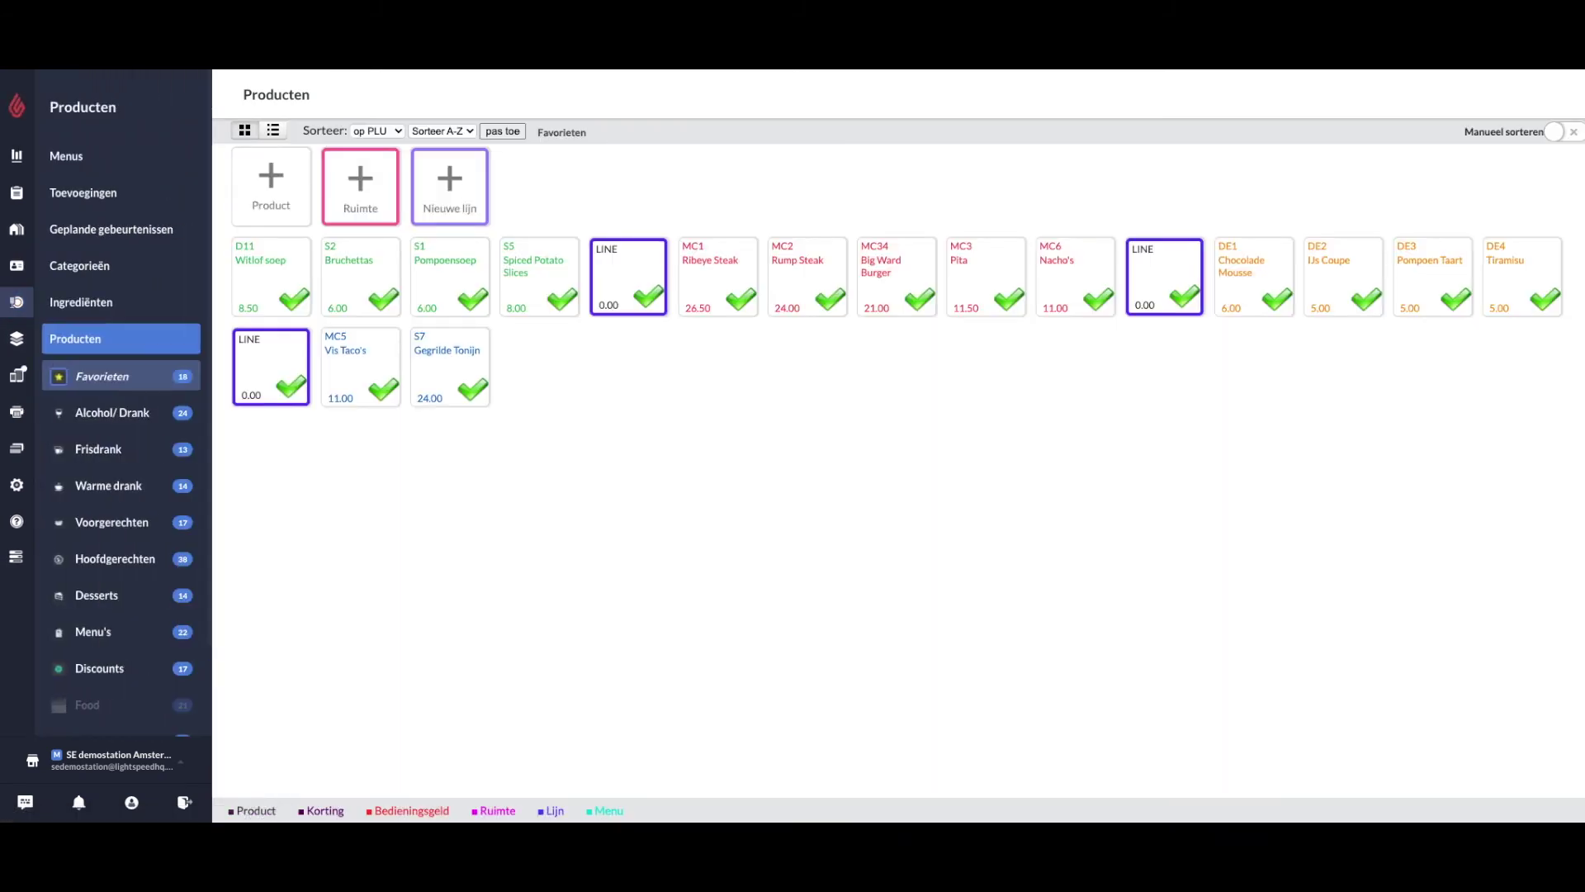
click(69, 272)
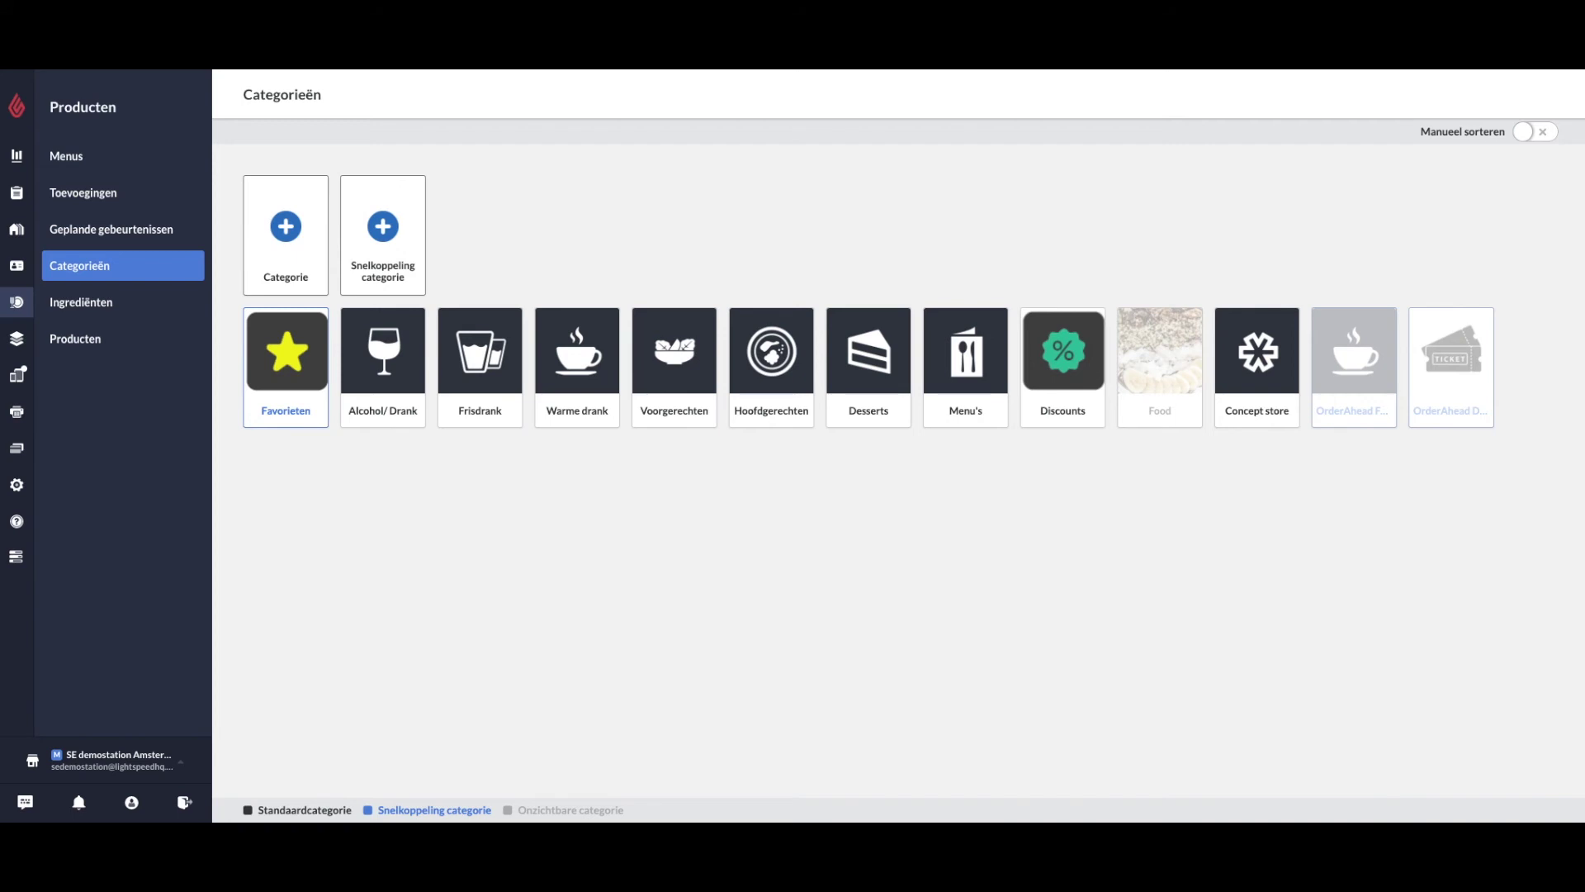
Open the product Pompoensoep in the Voorgerechten category, review its basic and advanced settings, and save it
click(103, 345)
click(105, 347)
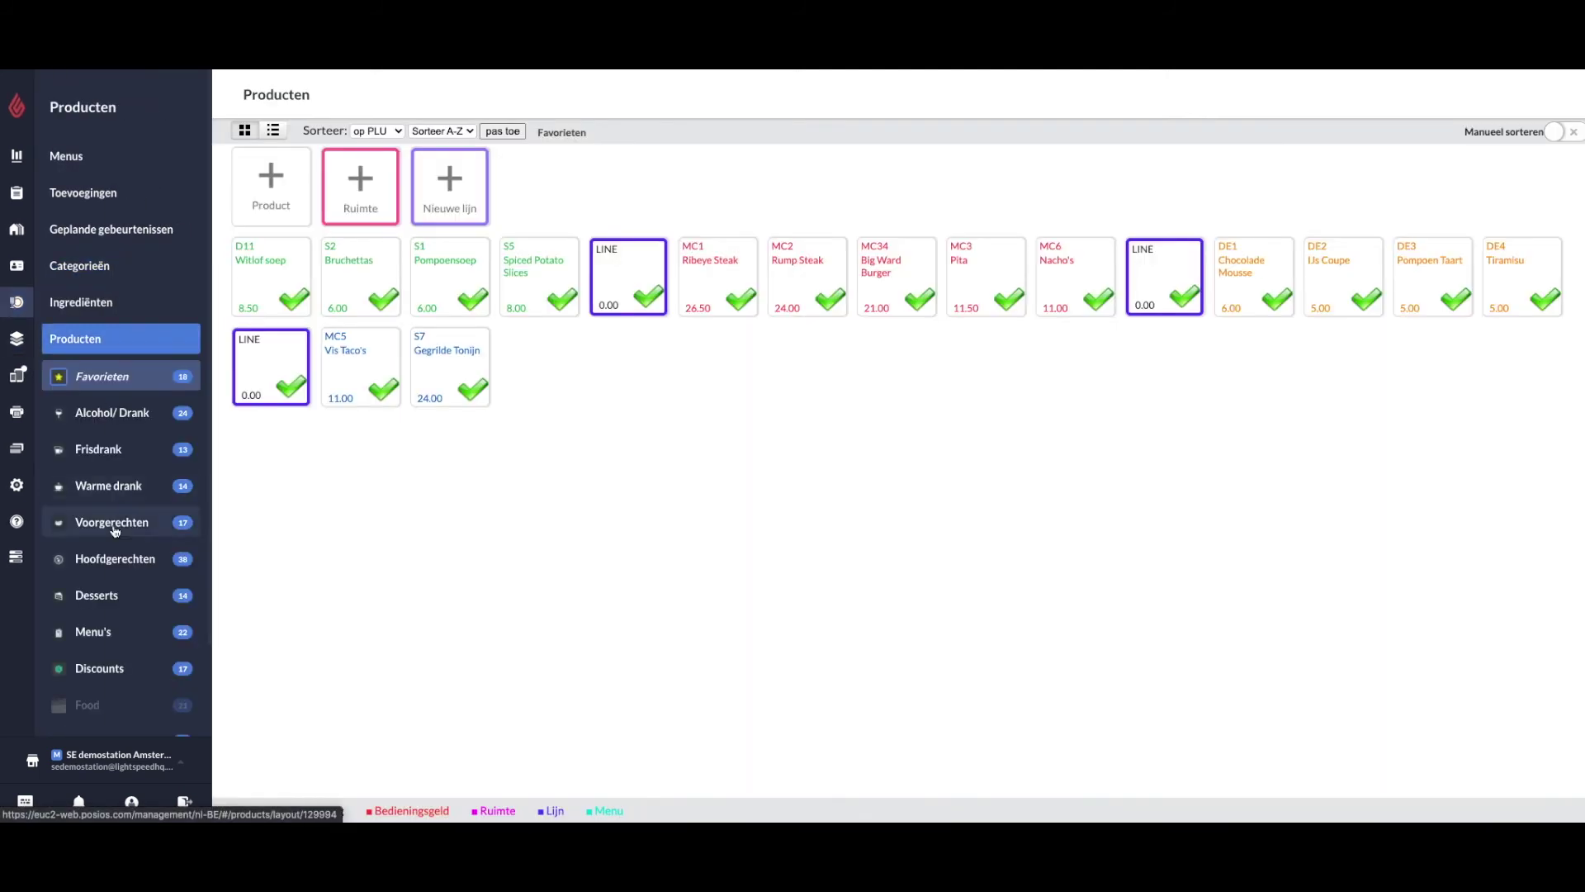
click(115, 529)
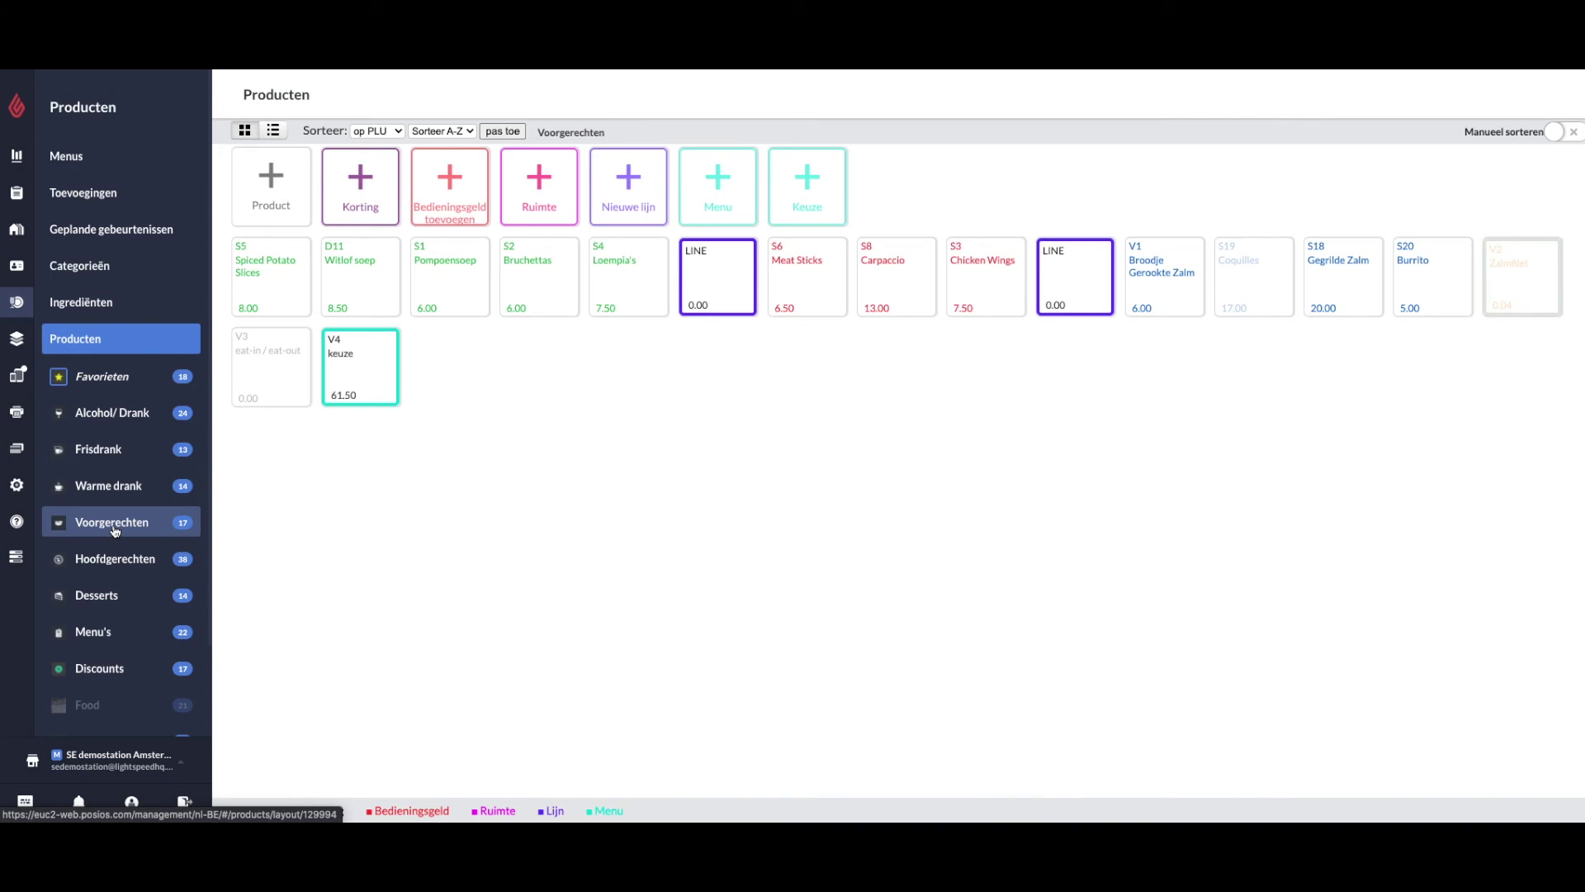
click(462, 272)
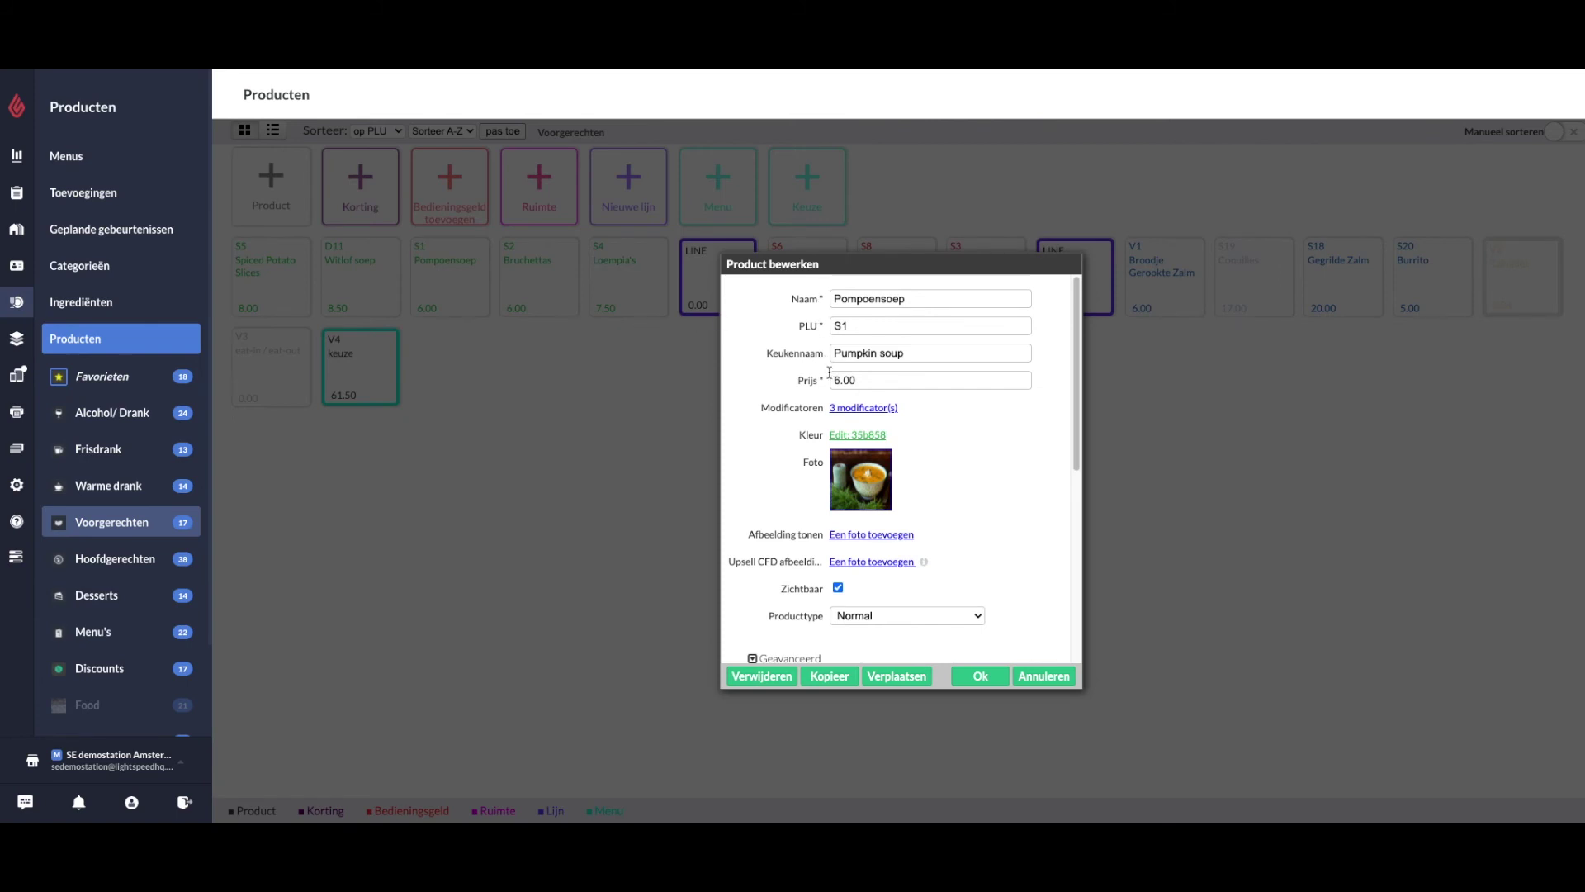
scroll(829, 374, down, 5)
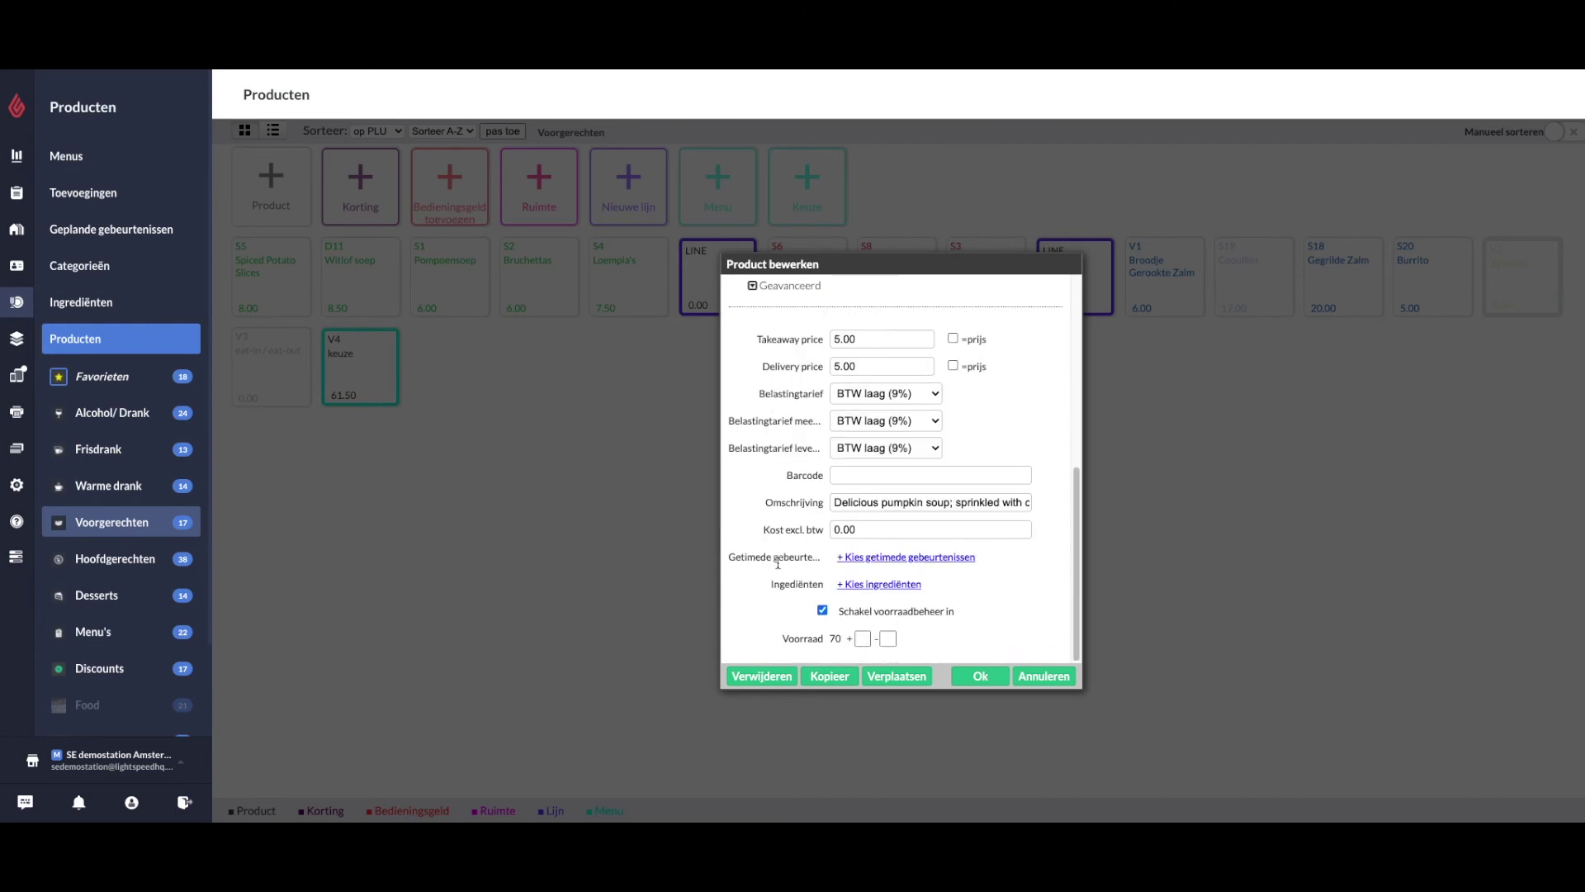
click(995, 682)
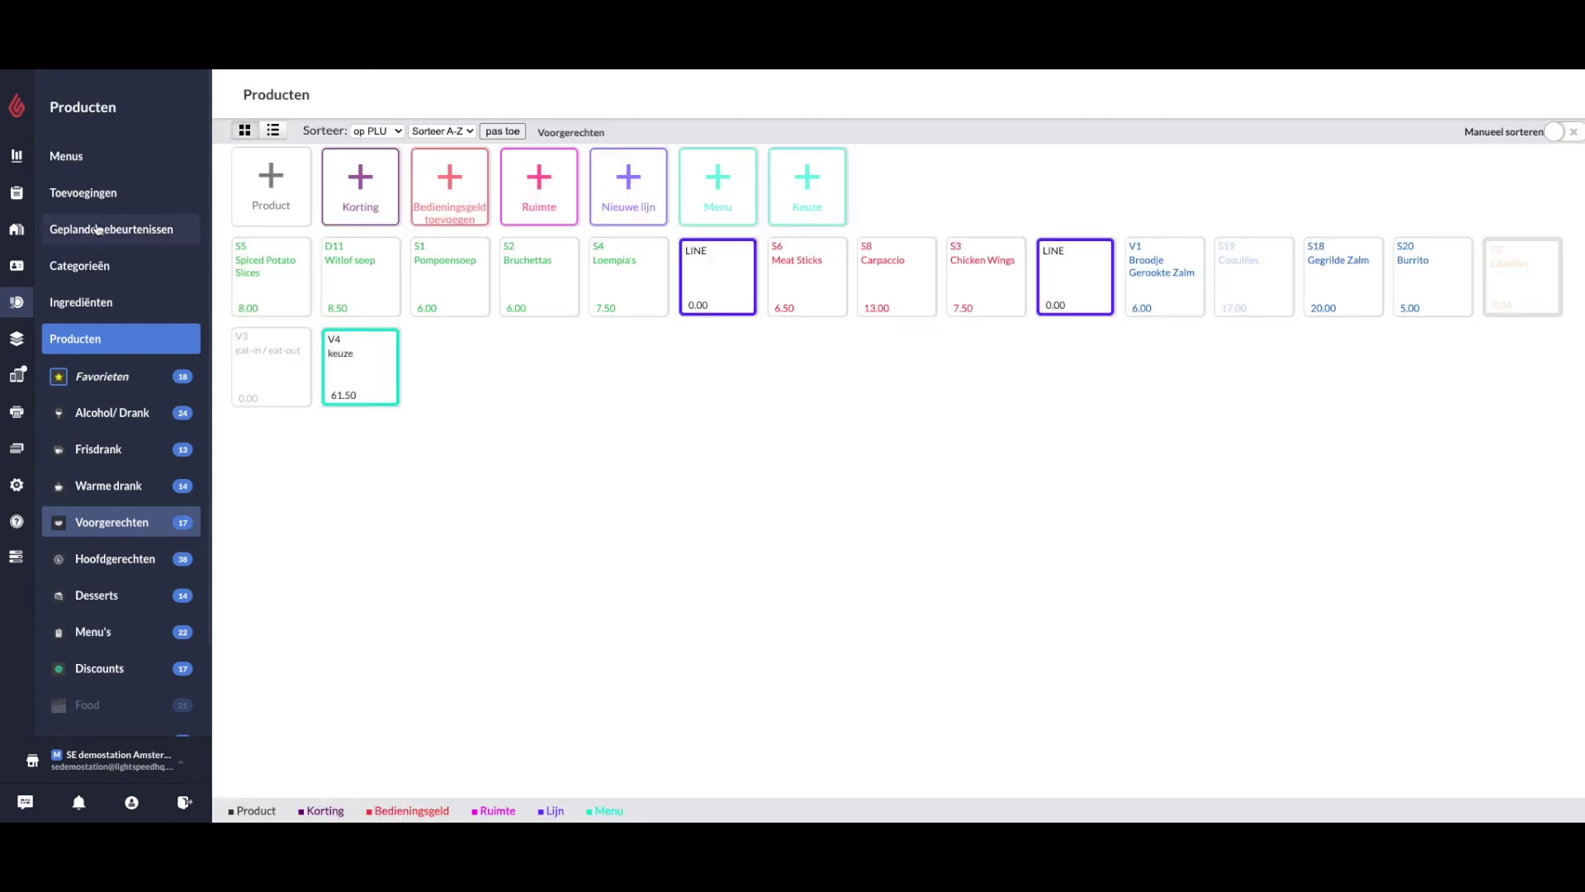
Open the overview of Geplande gebeurtenissen for the products
click(97, 228)
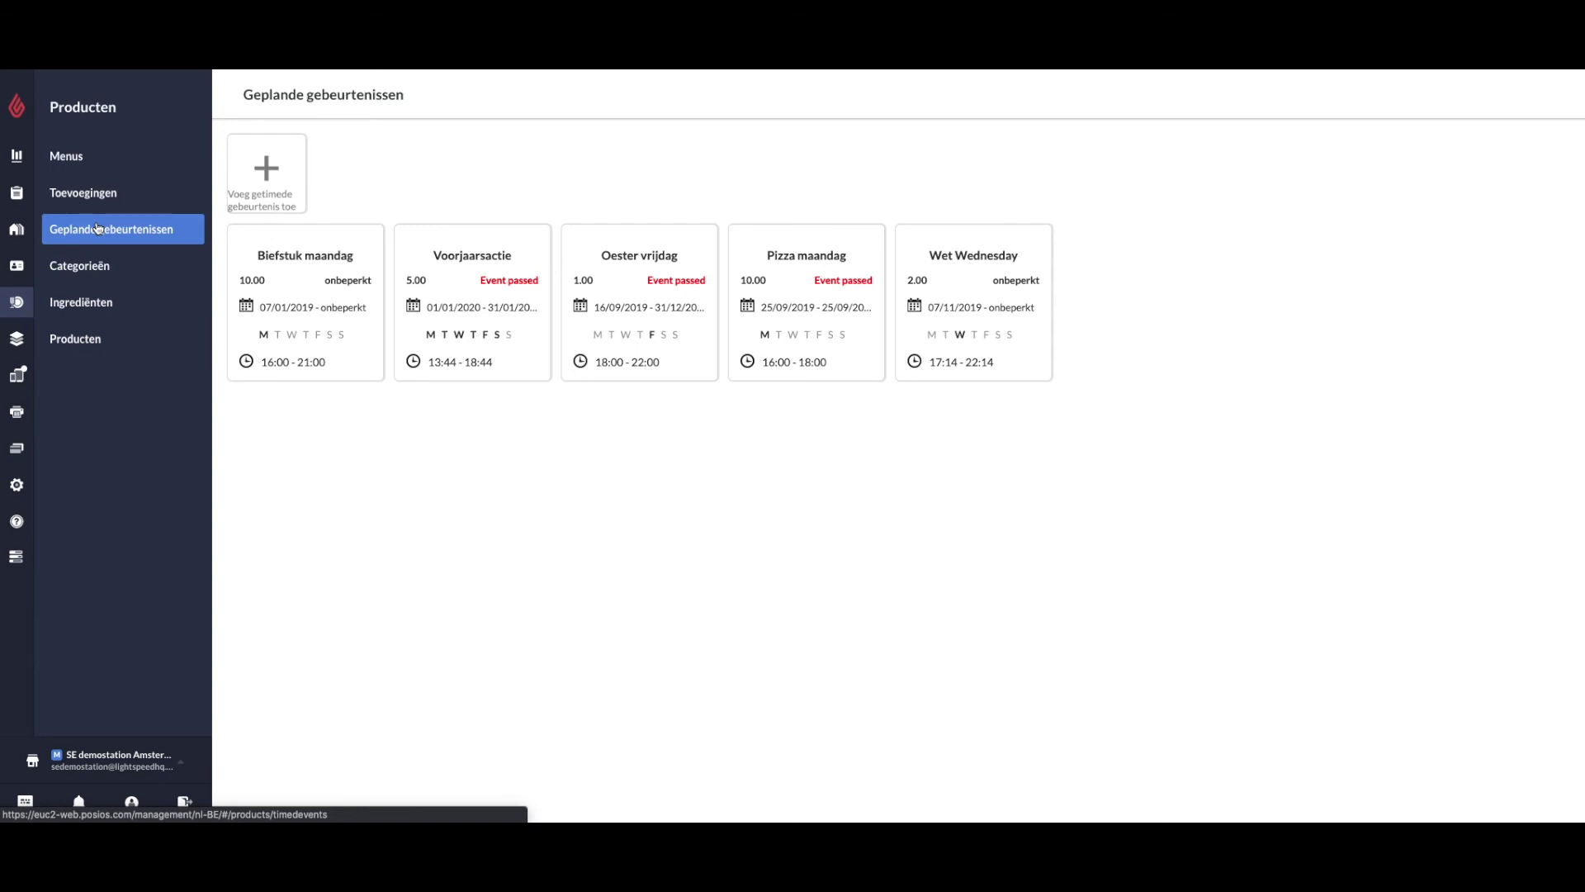
Show the overview of product Toevoegingen, followed by the list of Menus with their categories
click(97, 193)
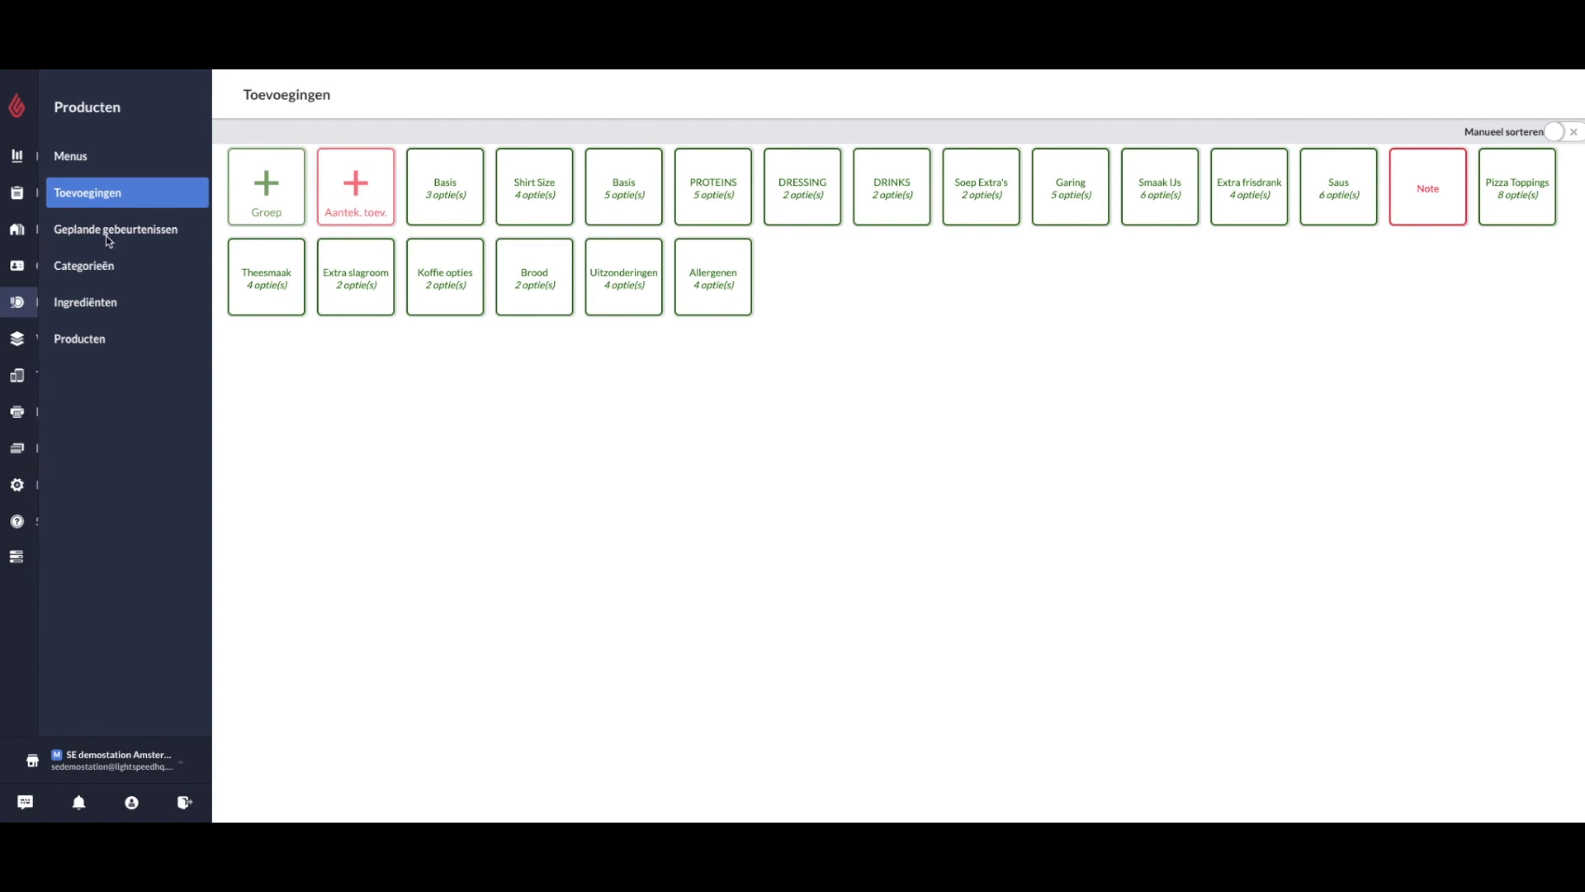
click(68, 157)
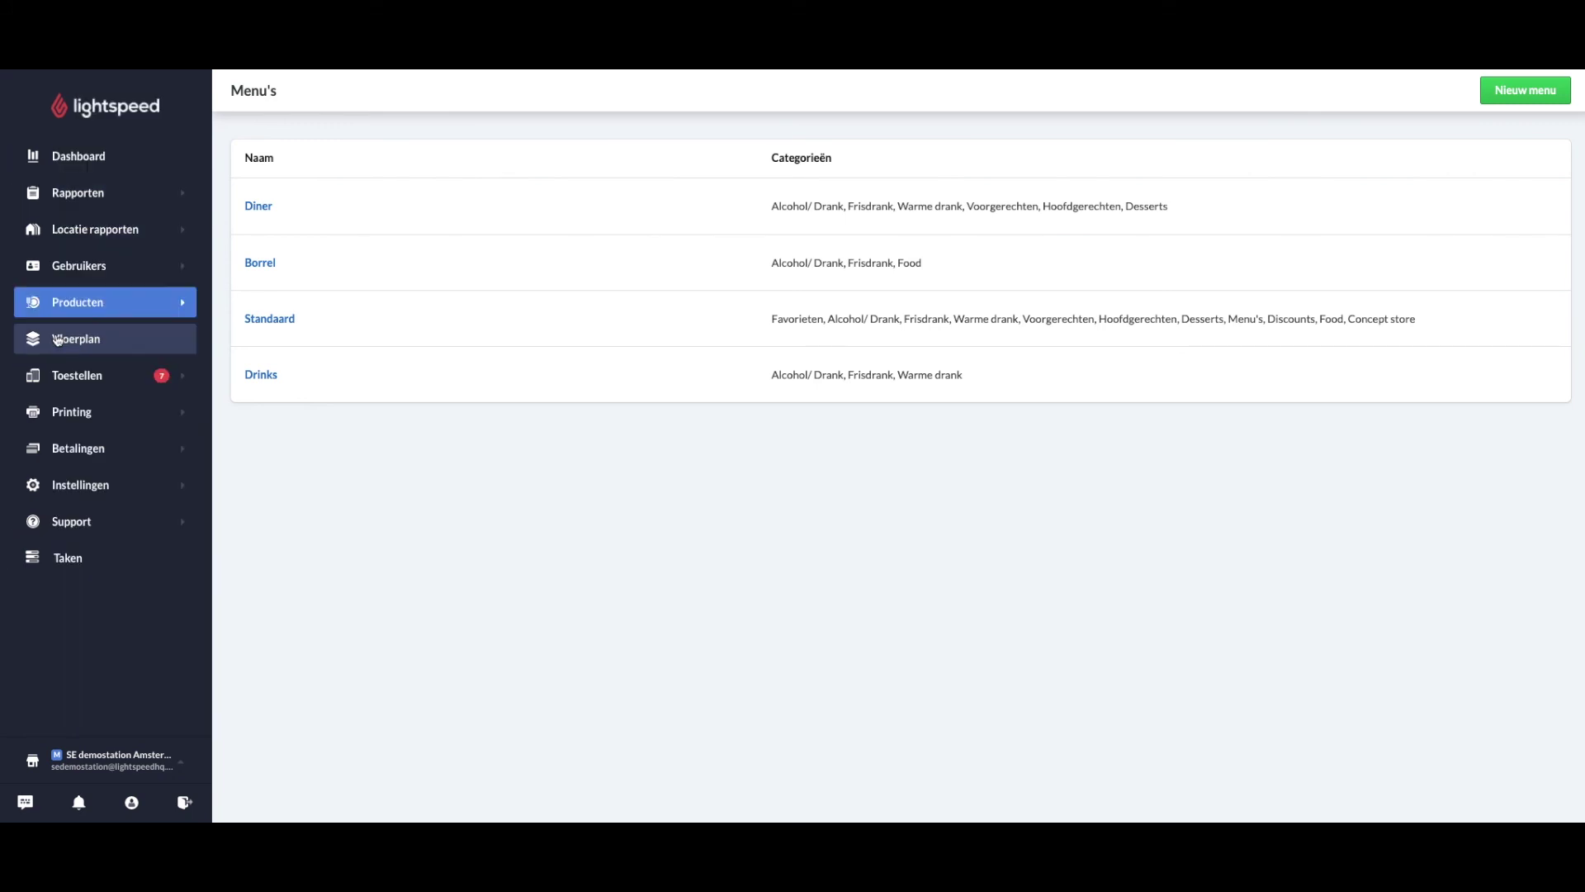
Go to the Vloerplan editor, browse the floor backgrounds, and expand the Tafels collection
click(58, 339)
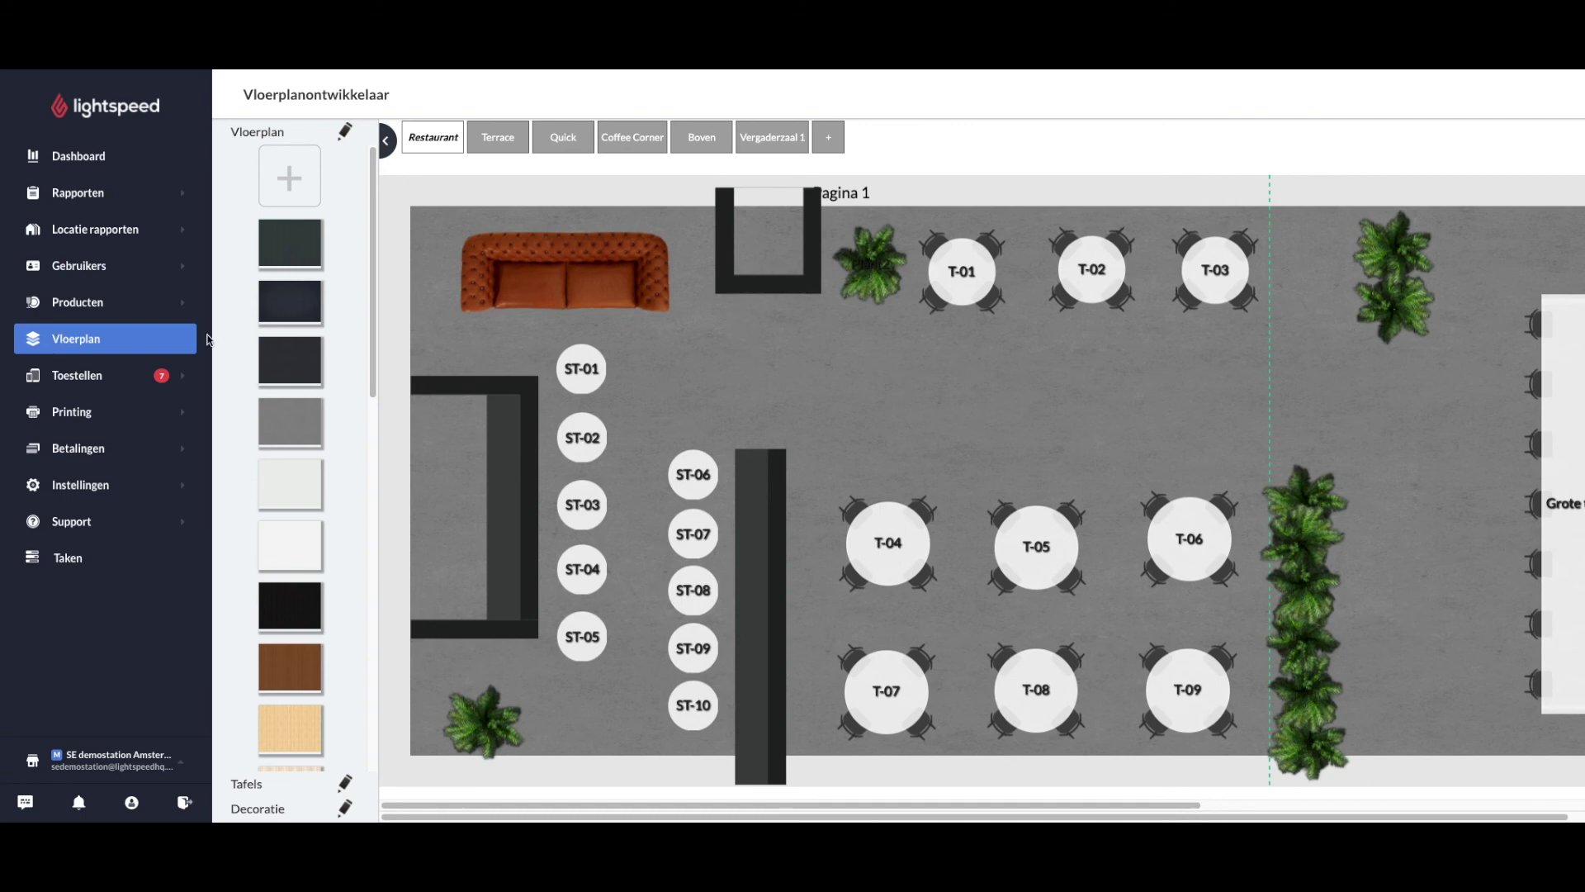
scroll(266, 342, down, 4)
click(248, 784)
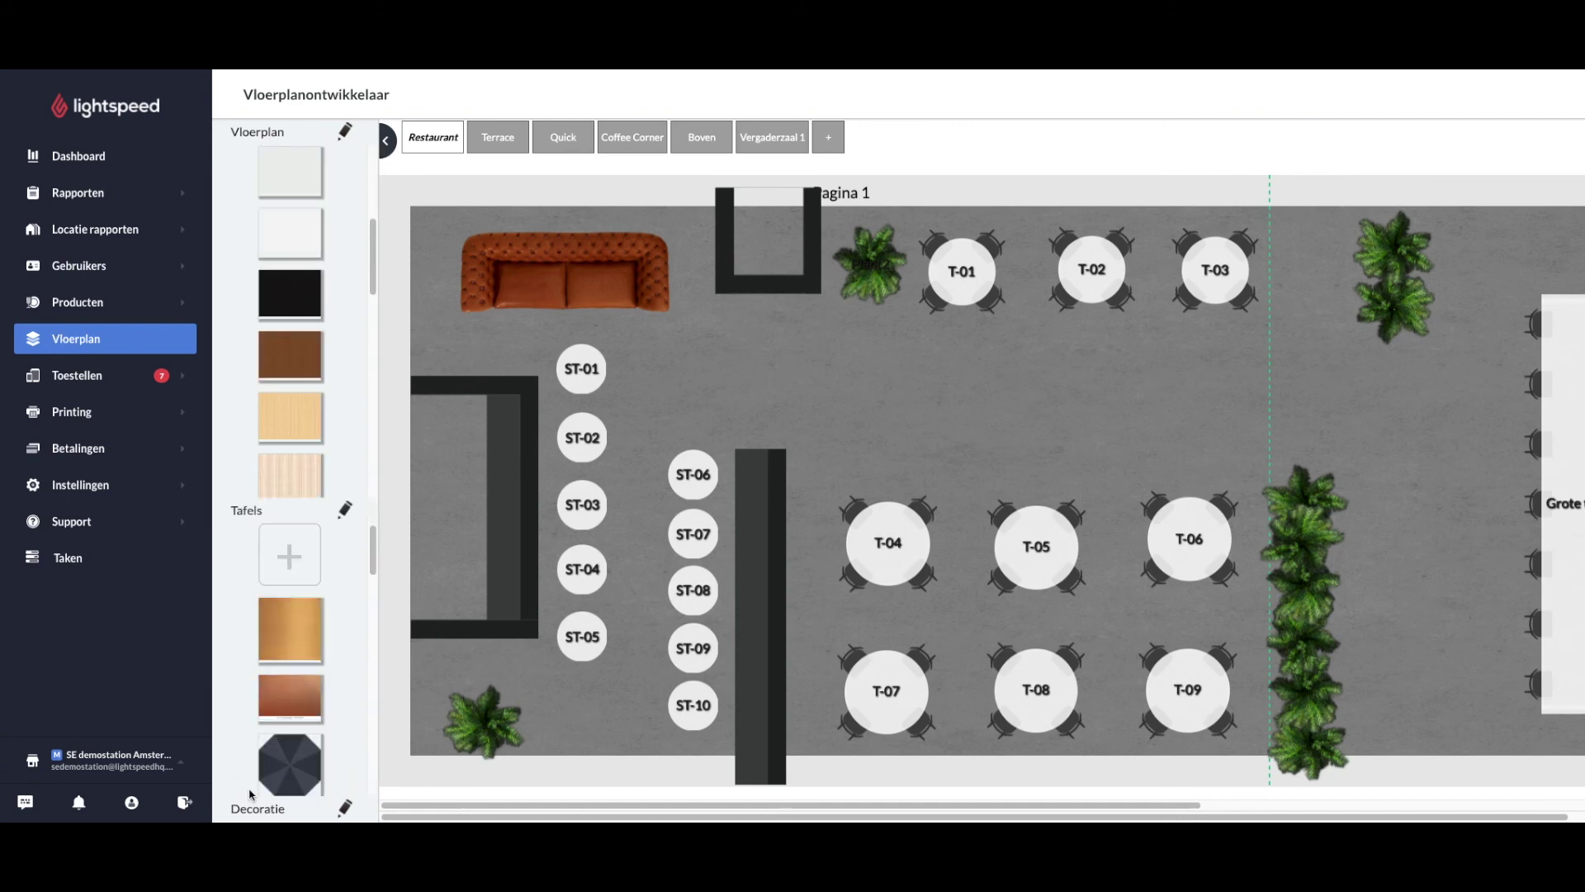
View the Terrace, Quick and Coffee Corner floor plans and return to the Restaurant floor plan
click(496, 142)
click(576, 146)
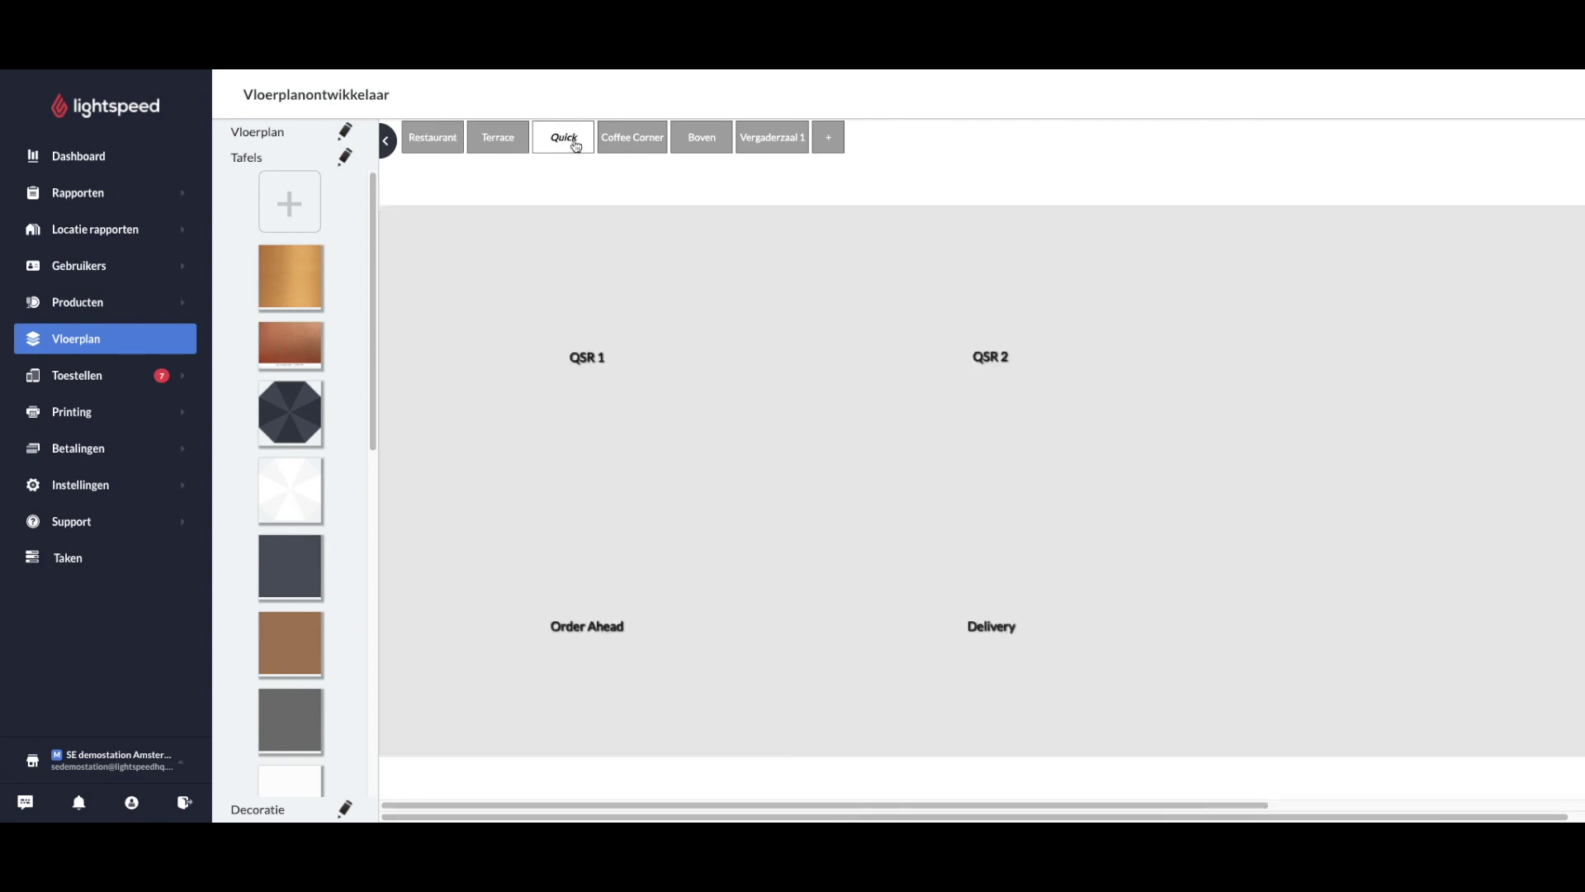
click(628, 147)
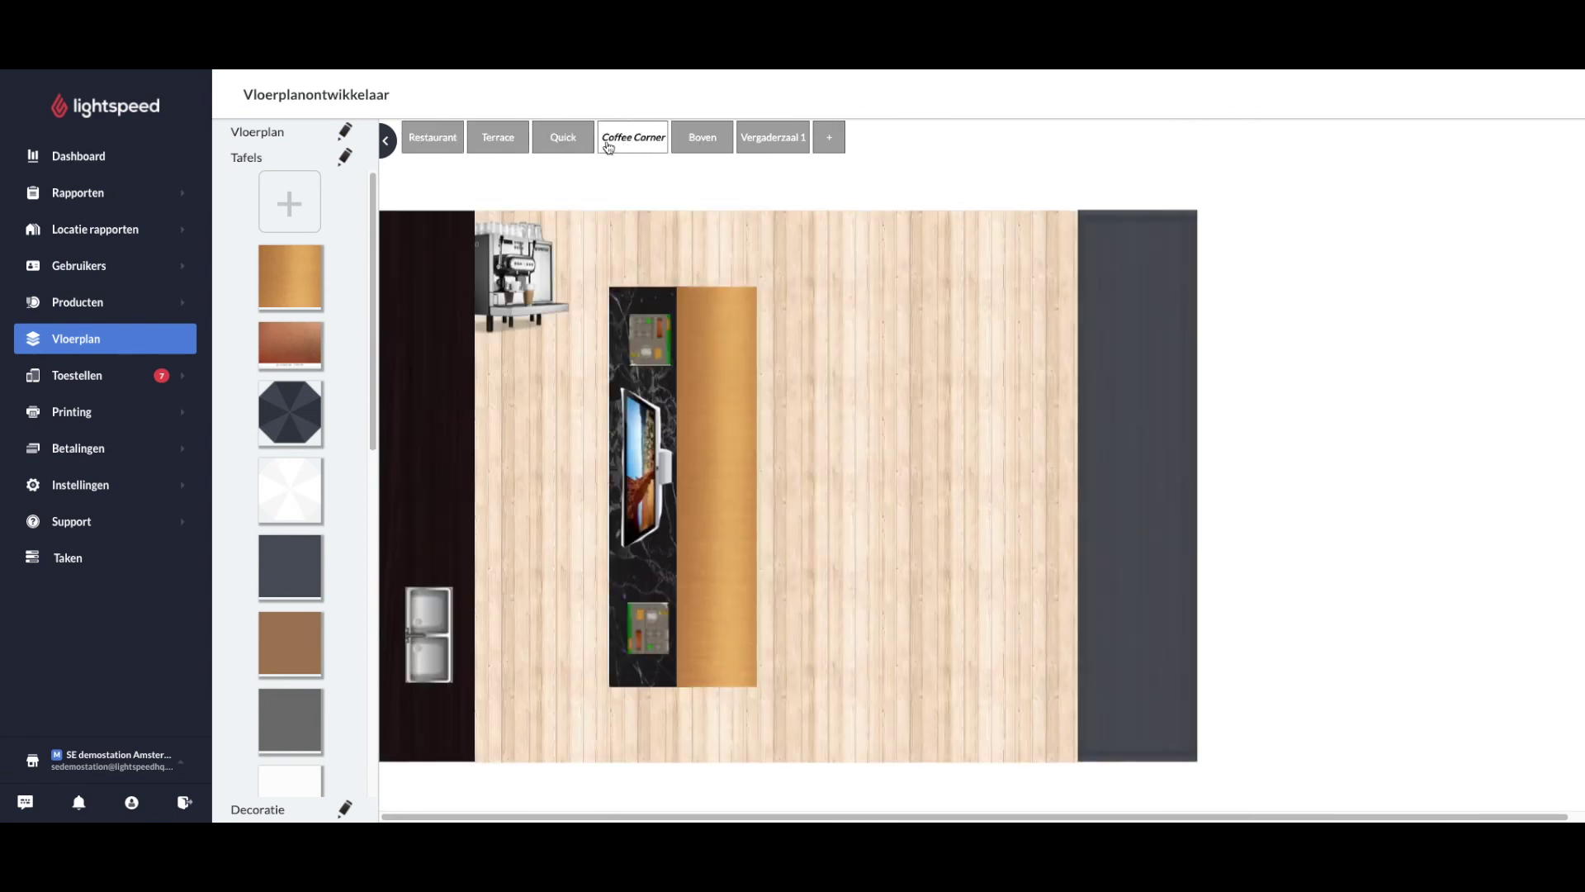
click(413, 144)
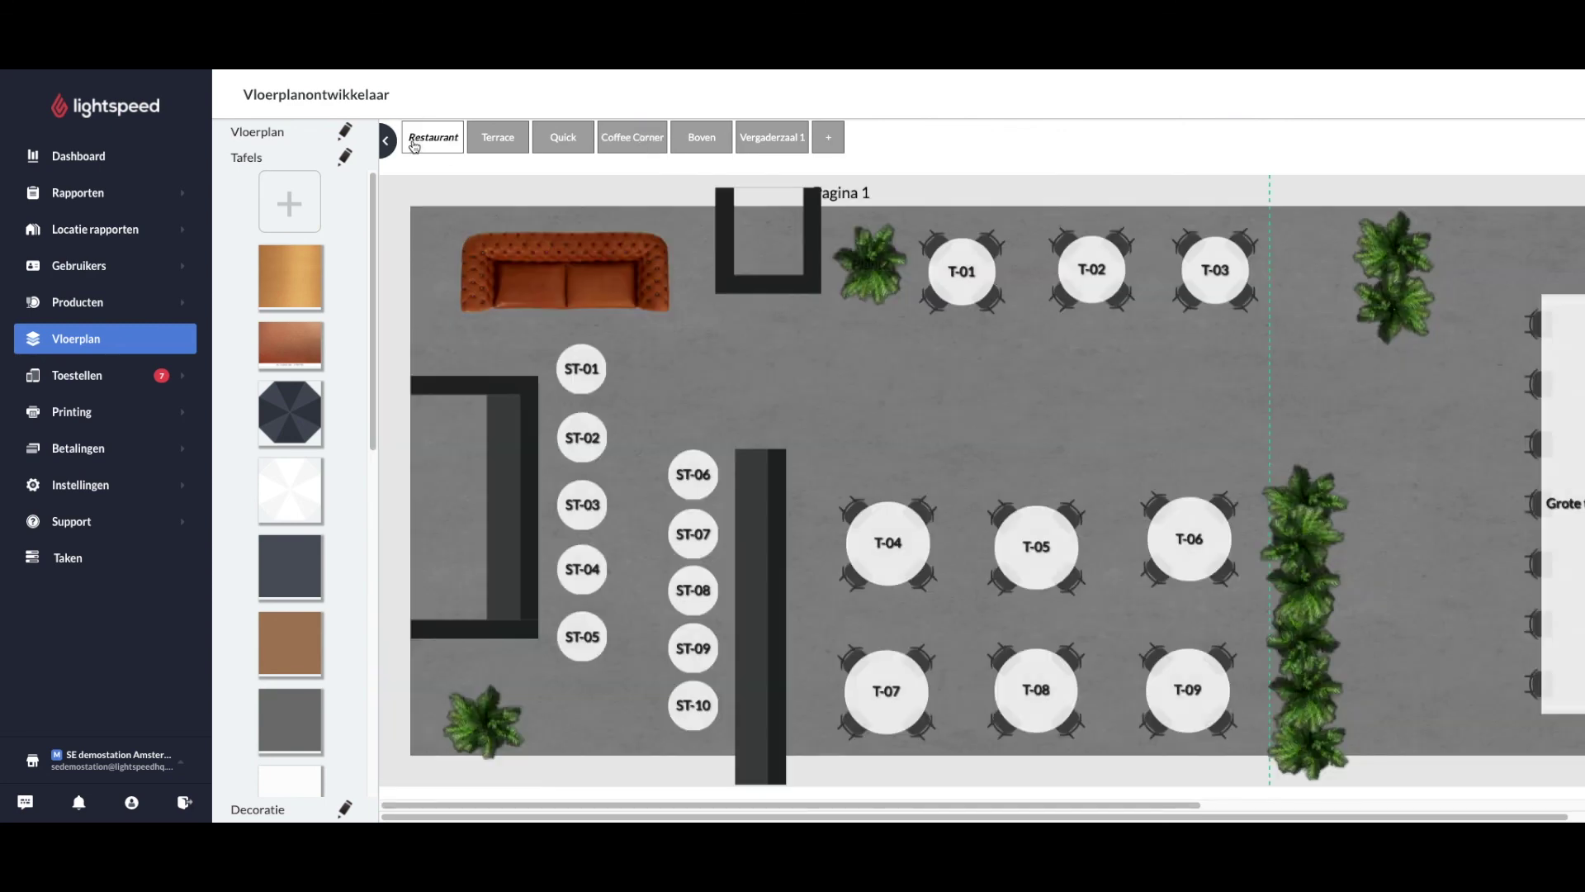
Review the settings of the Avocado show printer, return to the printer list, and show the Printersjablonen overview
click(122, 417)
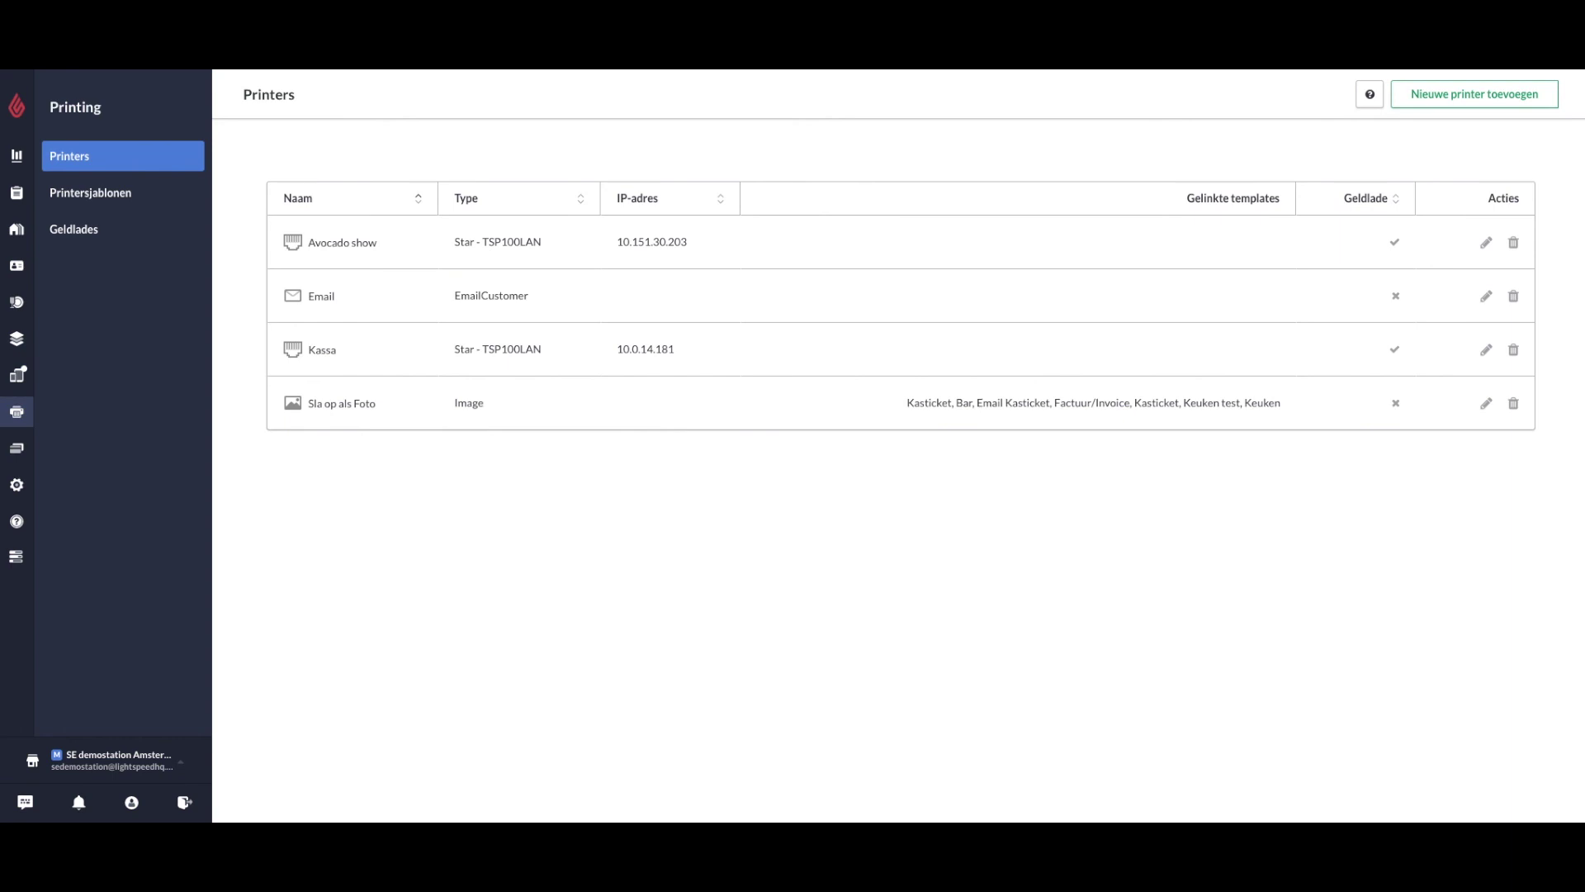
click(382, 244)
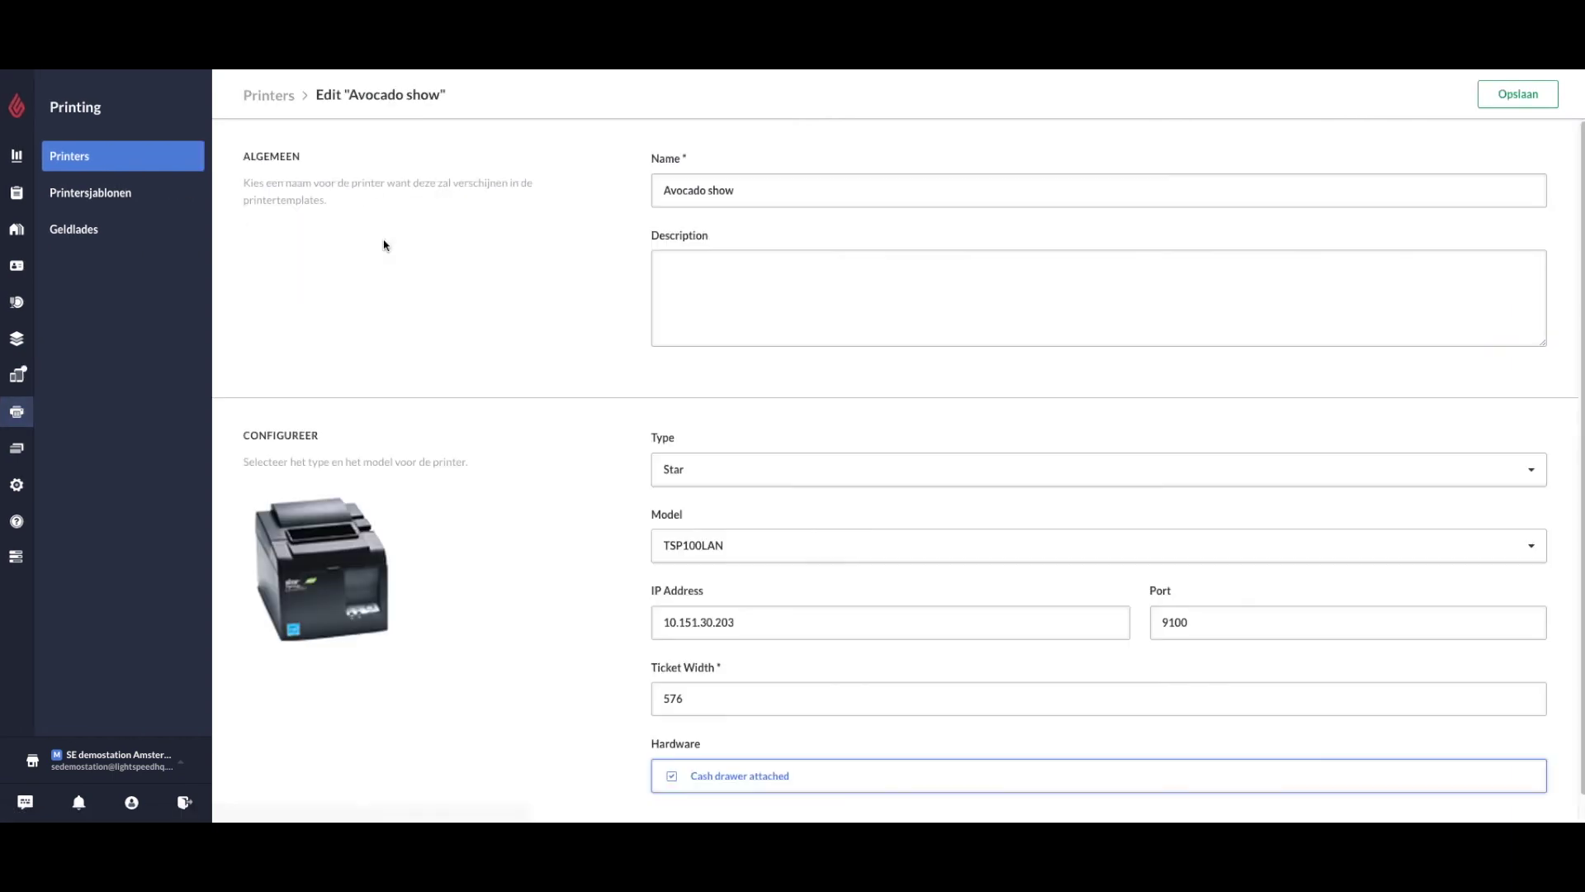
scroll(370, 268, down, 1)
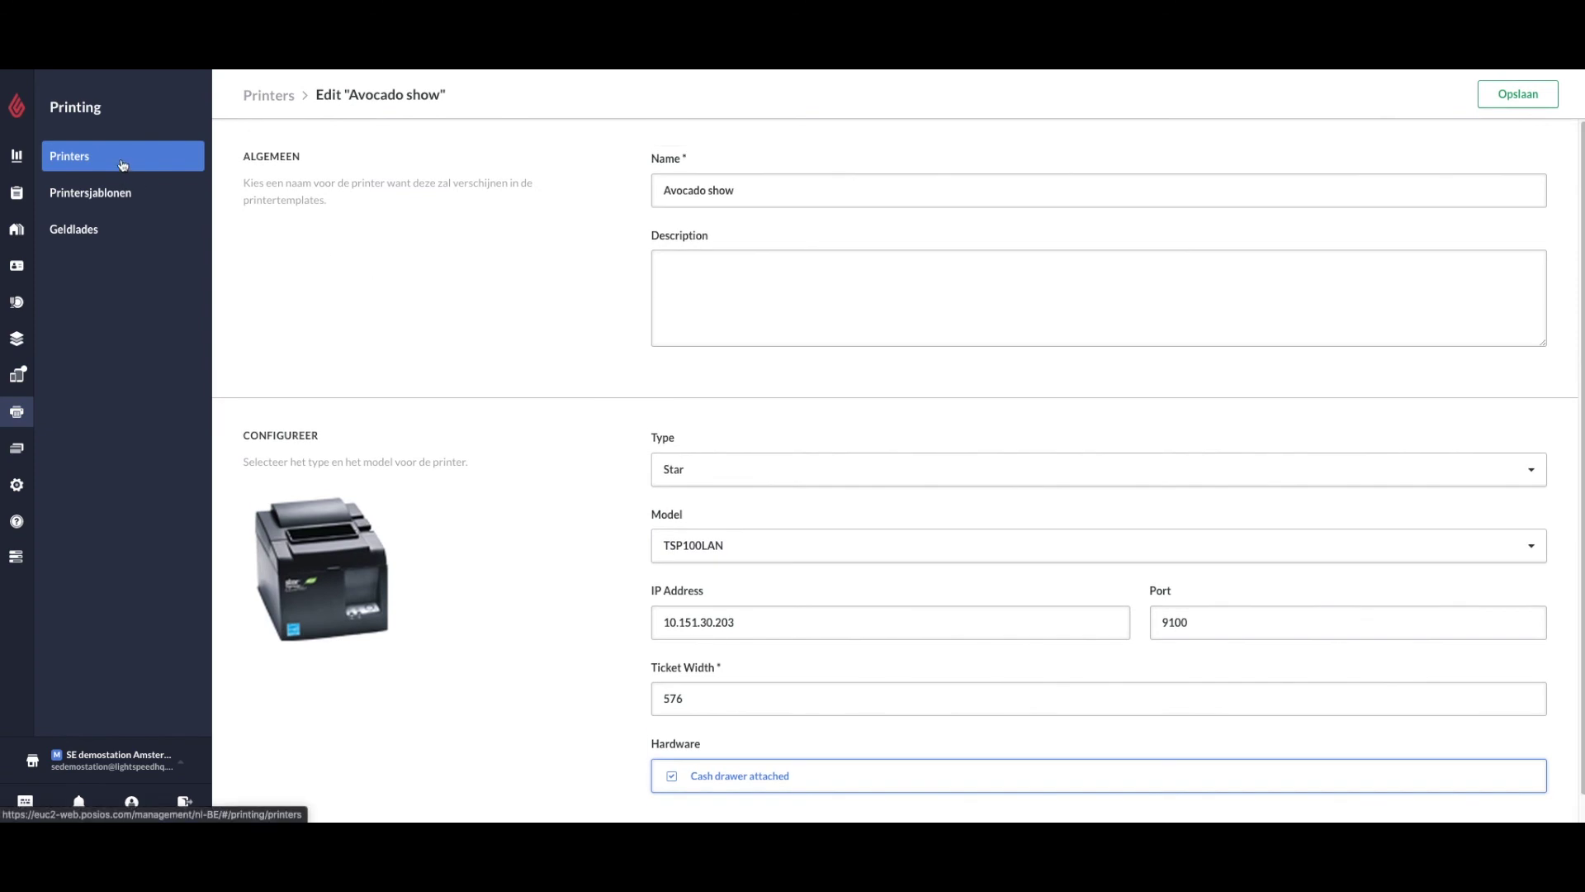
click(123, 163)
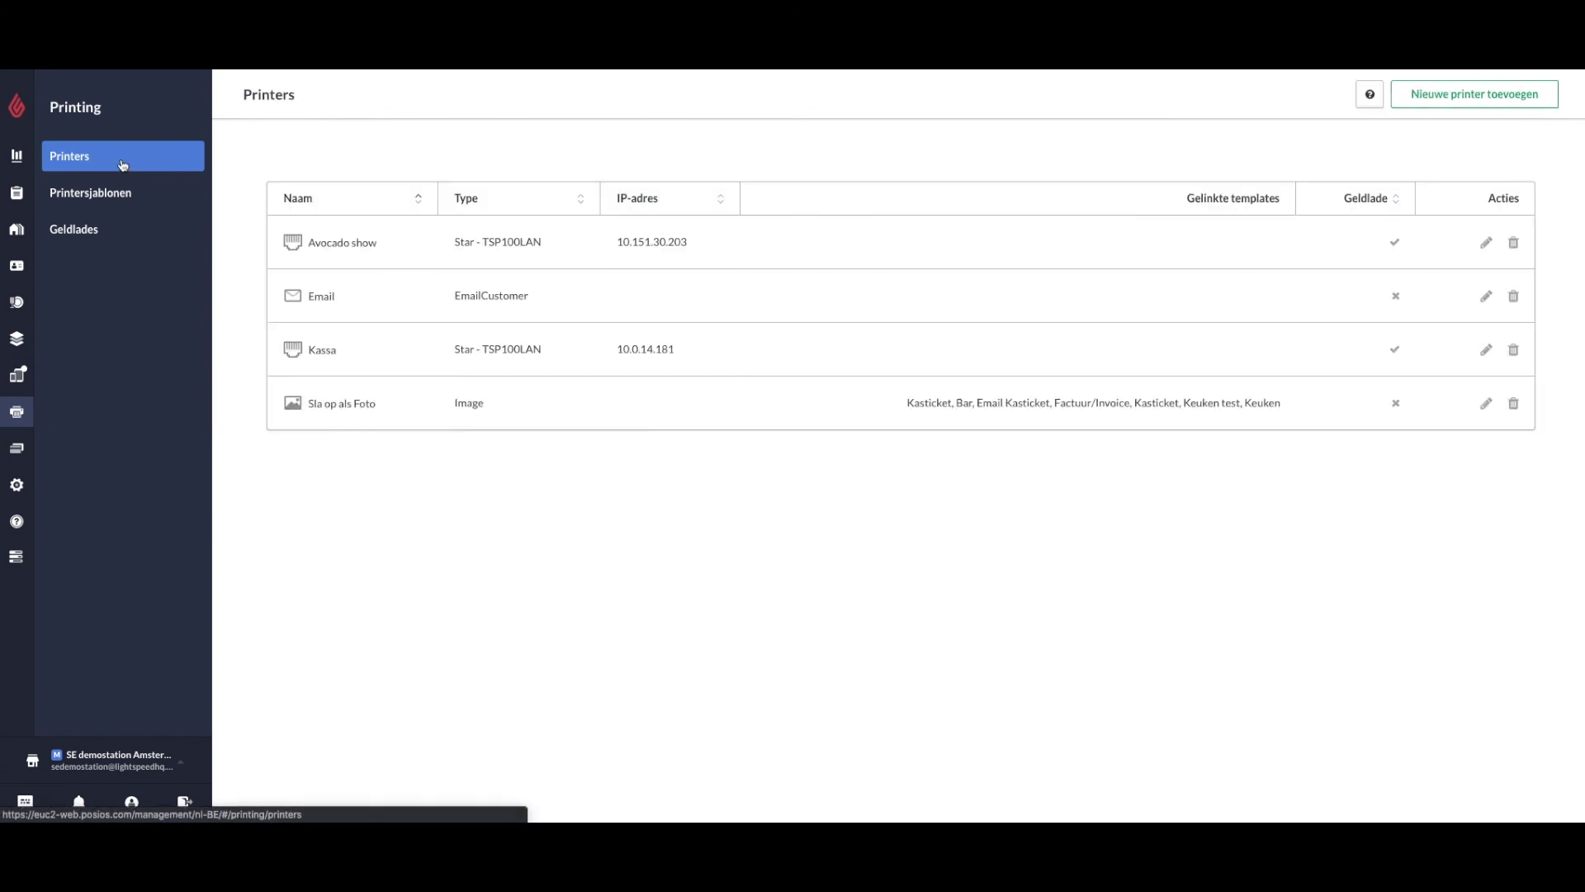
click(118, 211)
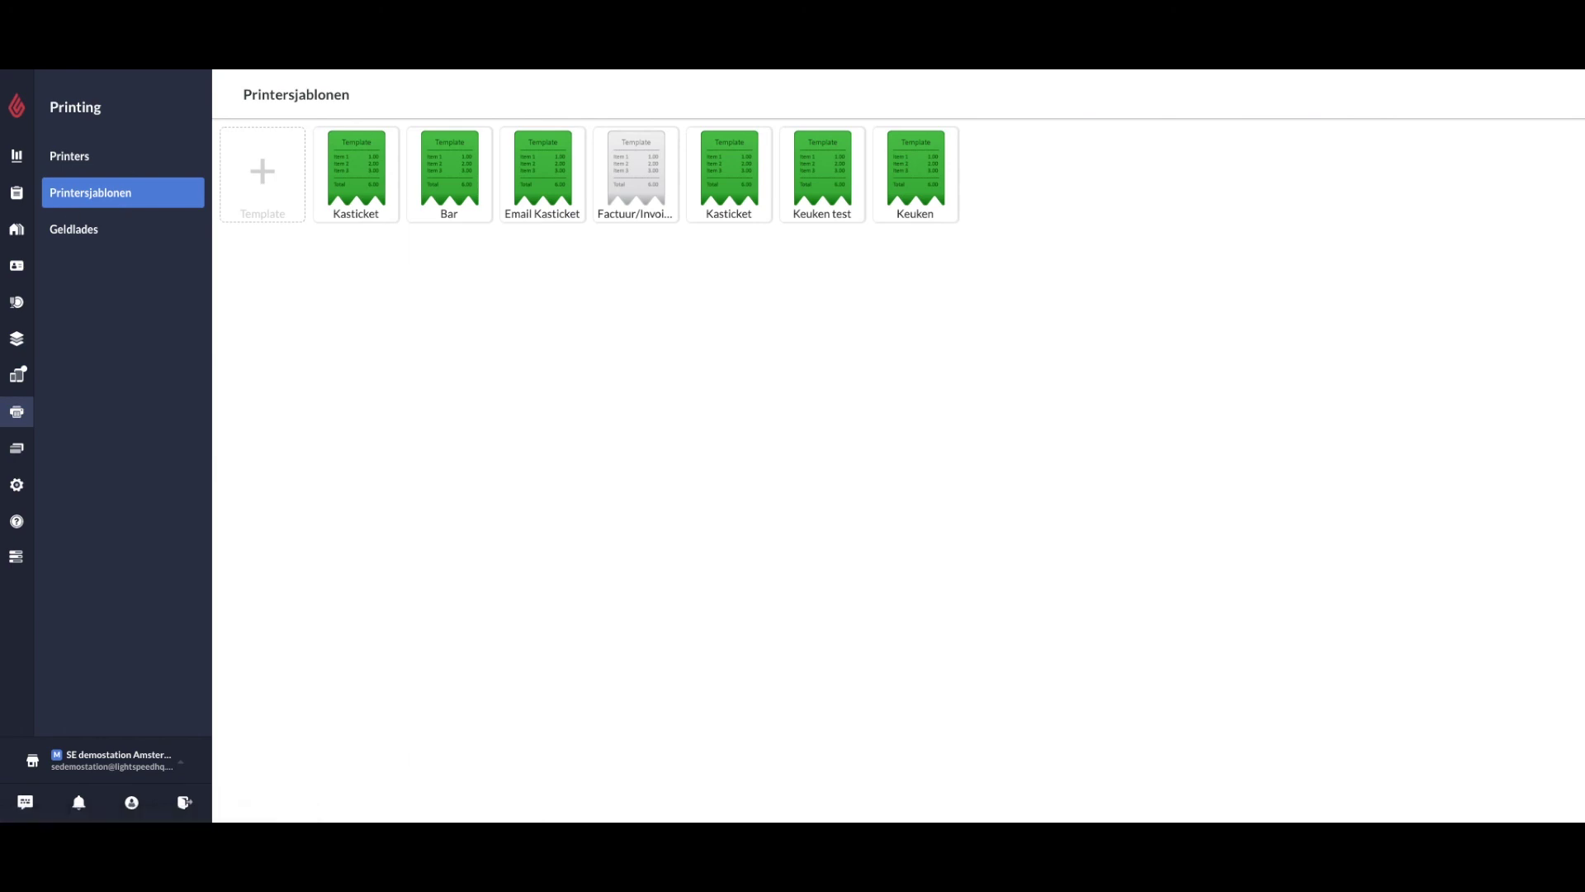
Go to the Betalingen section to view the payment methods, and open the Cadeaubonnen overview
mouse_move(88, 420)
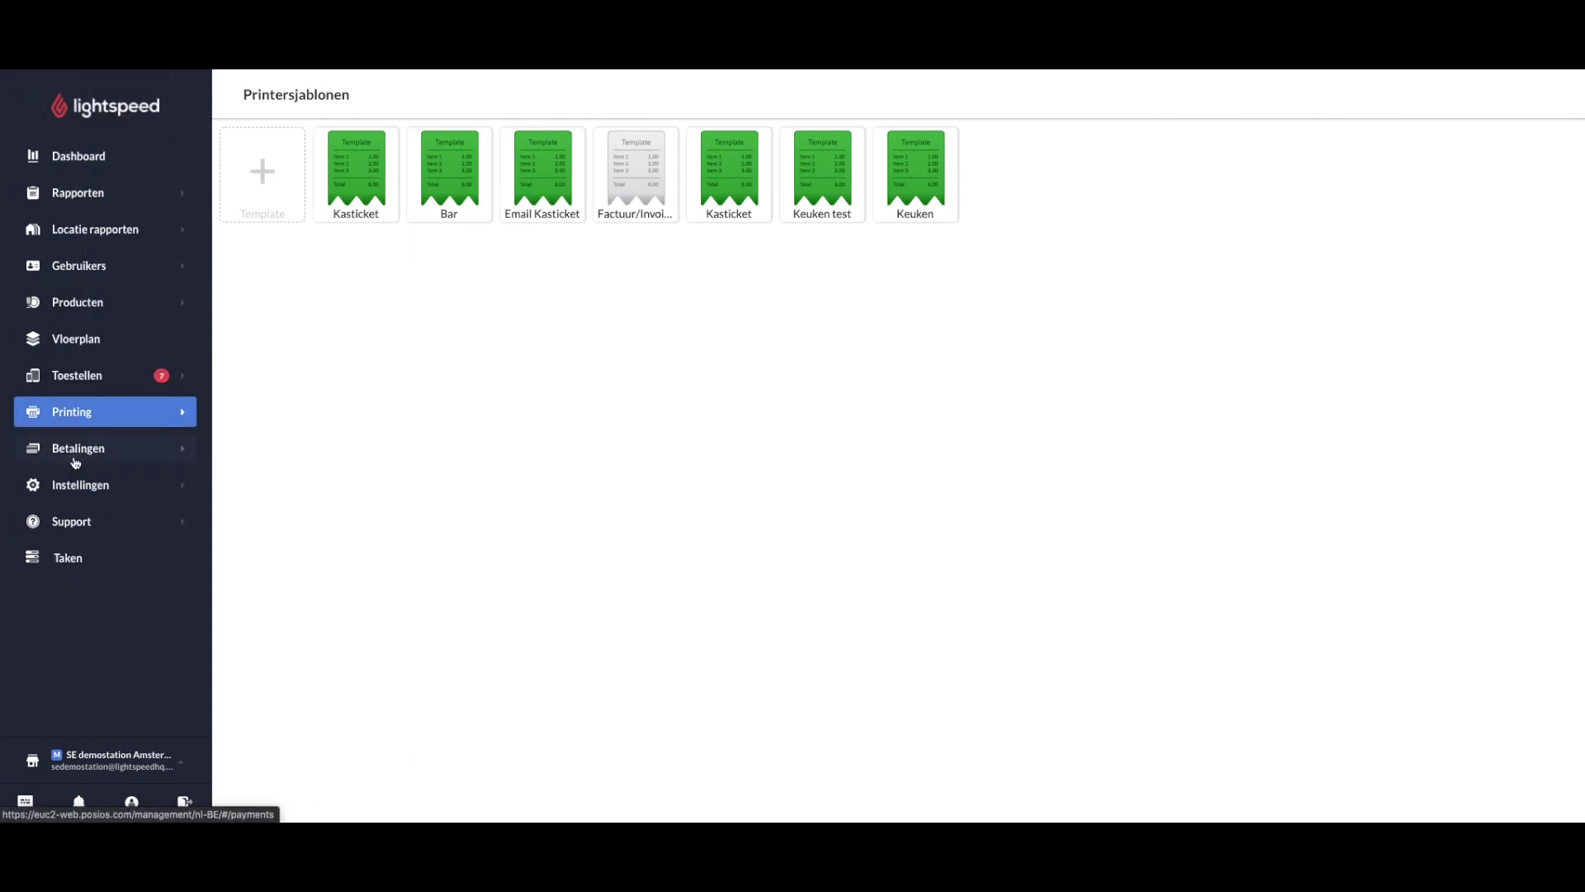
click(74, 453)
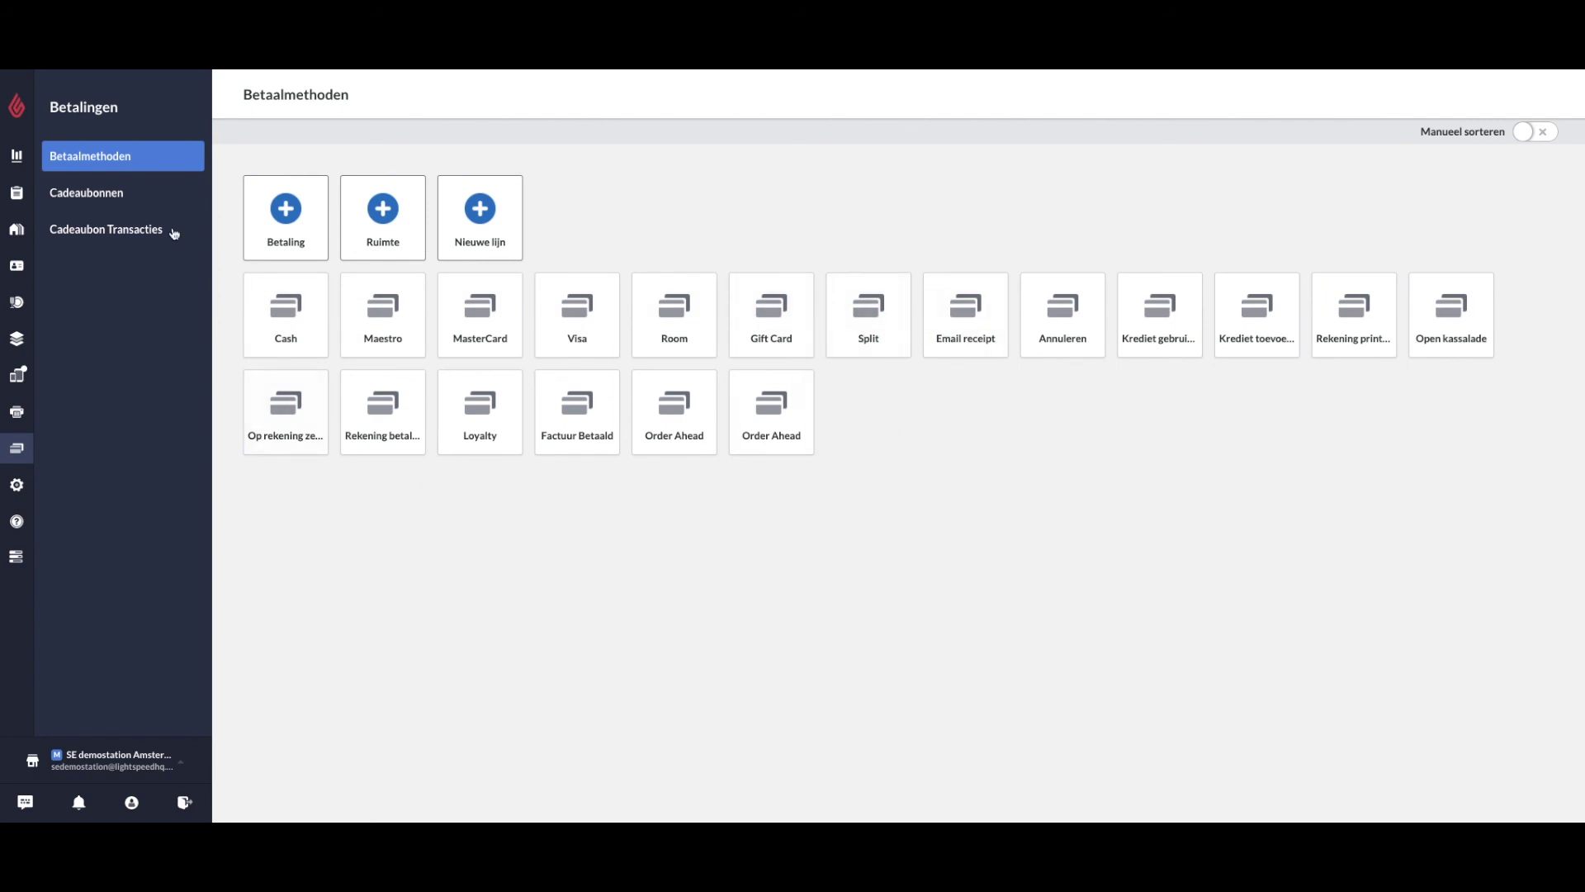
click(96, 197)
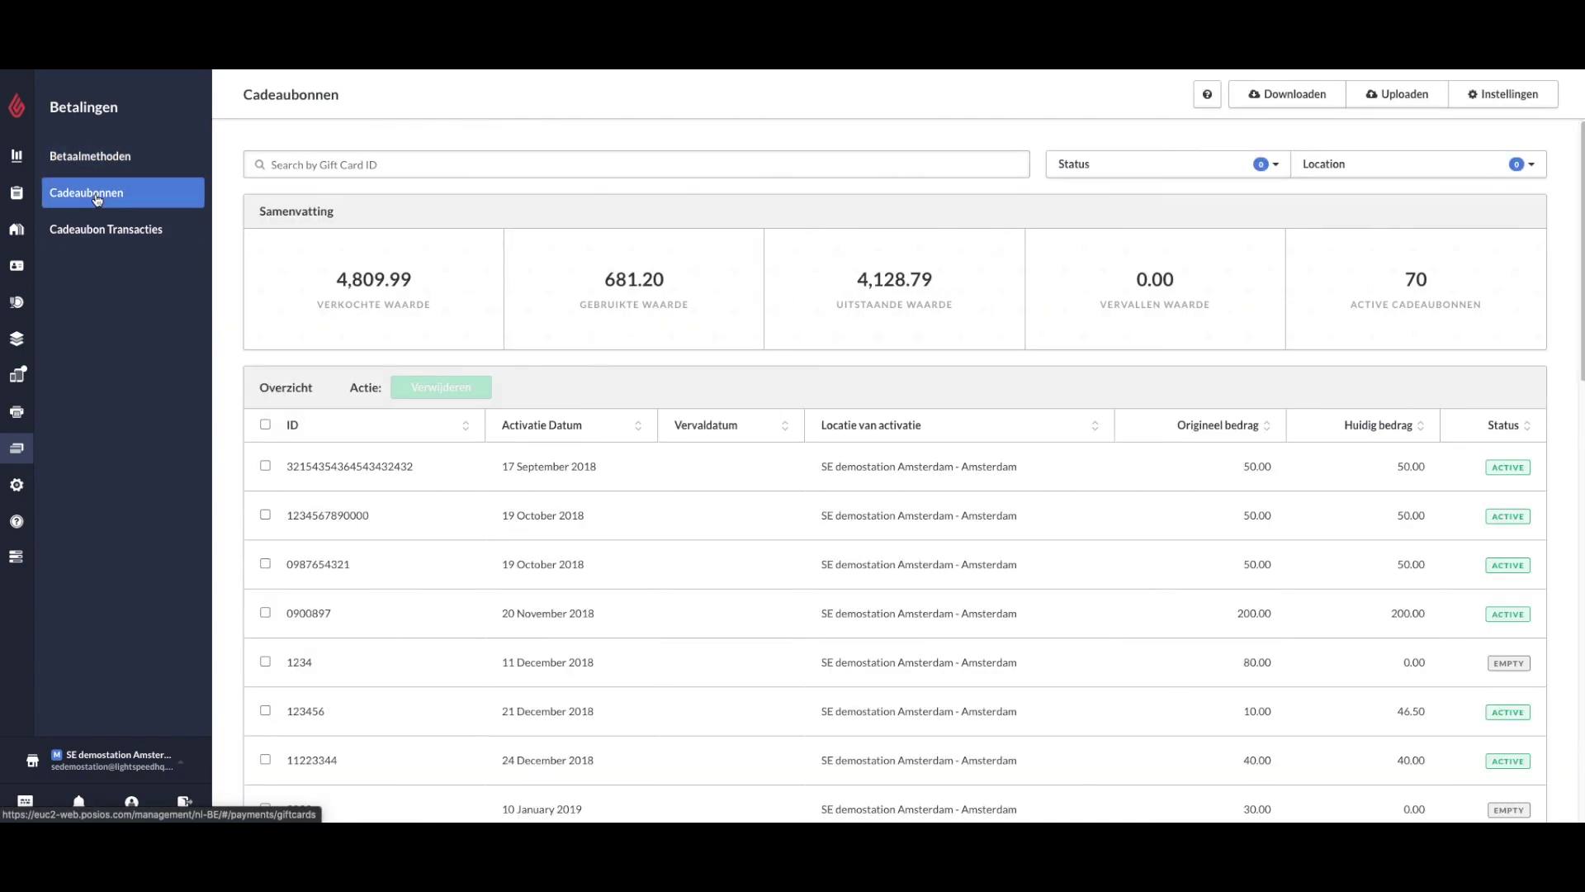